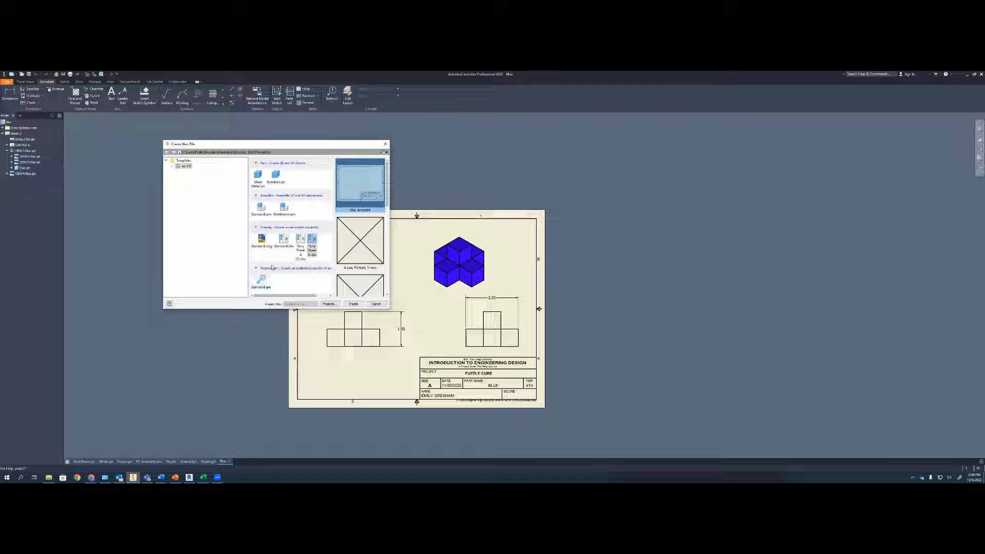
Create a presentation from the Standard.ipn template using the PC Assembly file and add a snapshot view of the assembled cube
click(262, 279)
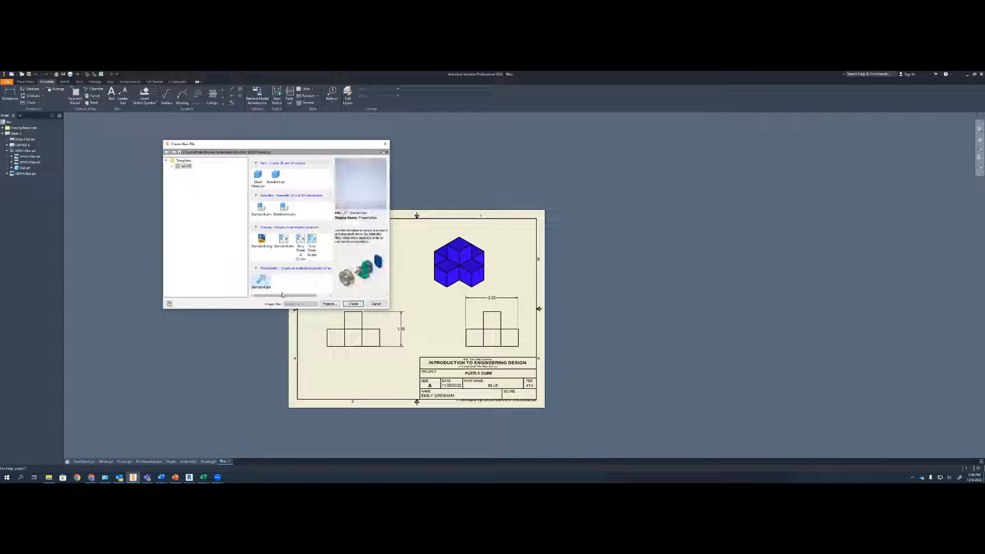
click(355, 303)
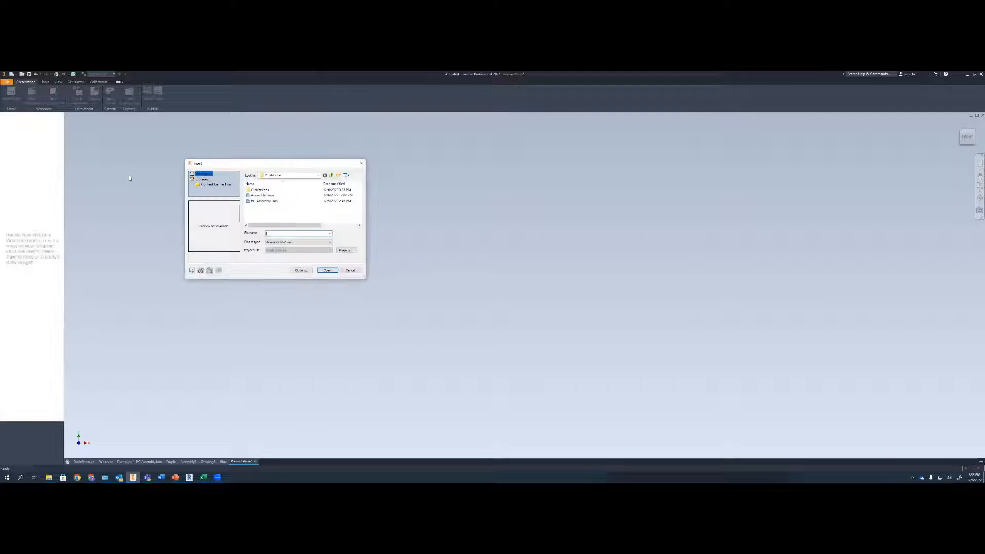
click(254, 201)
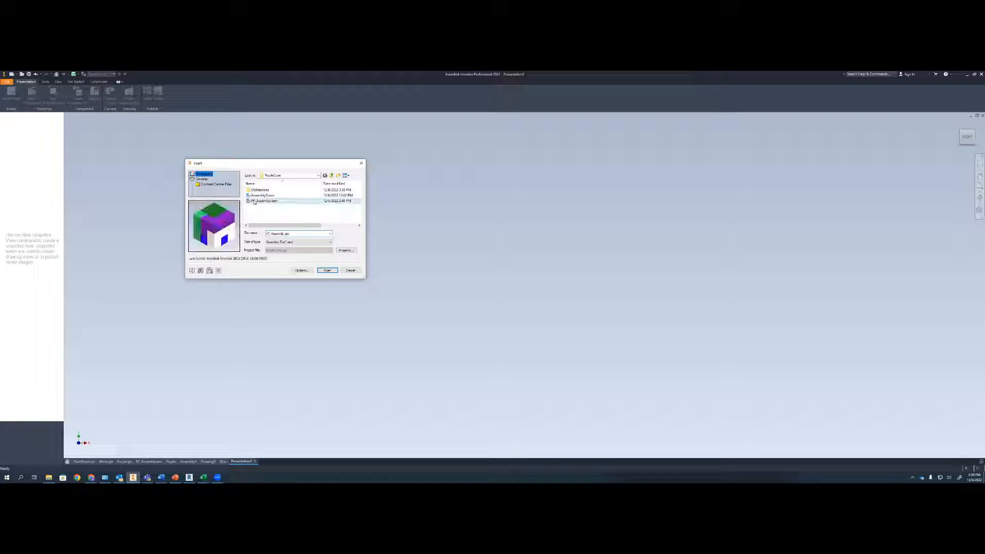
click(330, 271)
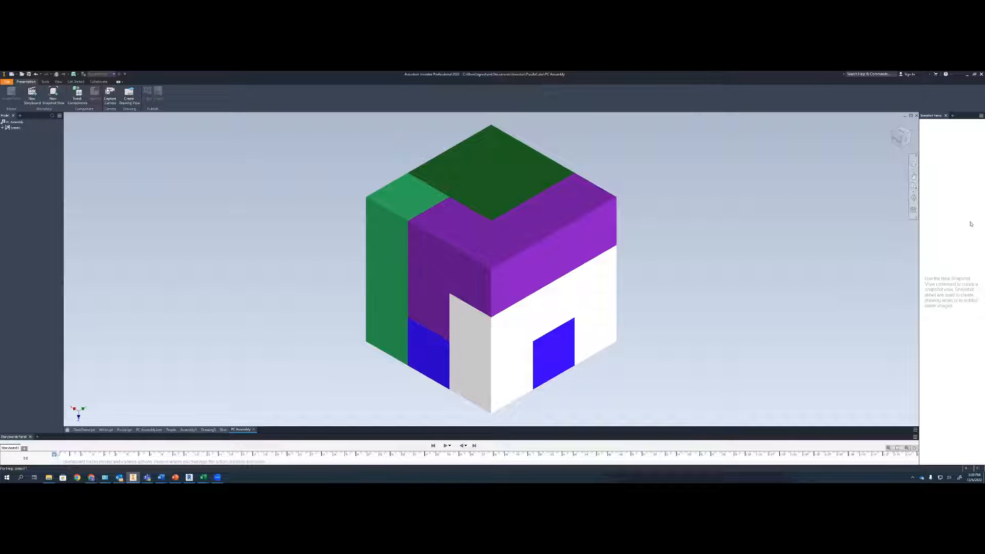
click(53, 95)
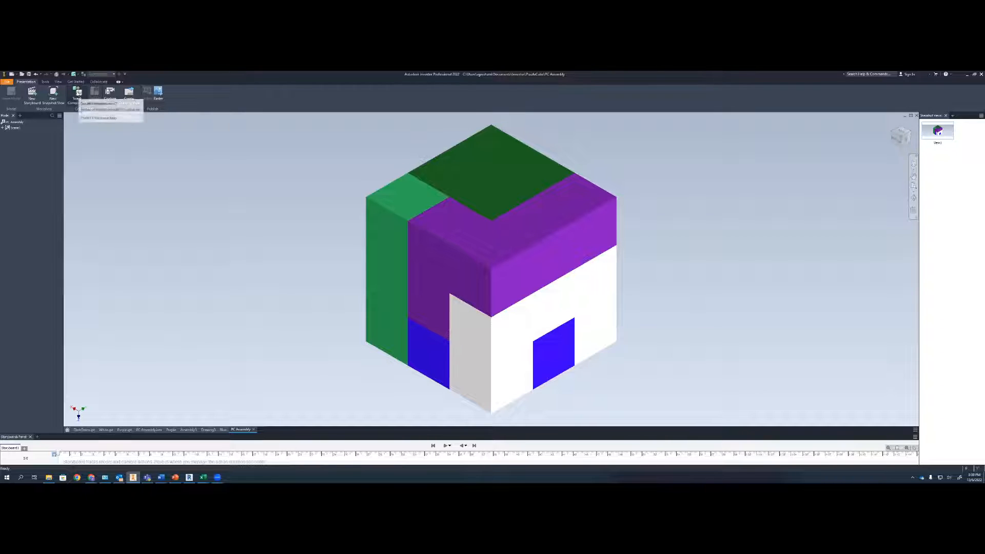
Tweak components with no trails, moving the purple piece up and to the right, clear of the cube
click(78, 93)
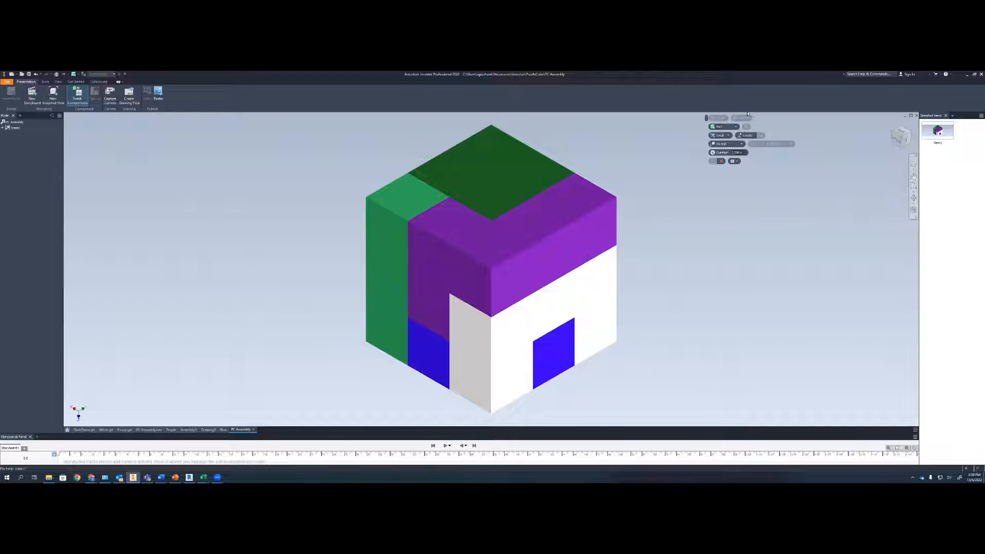
click(740, 145)
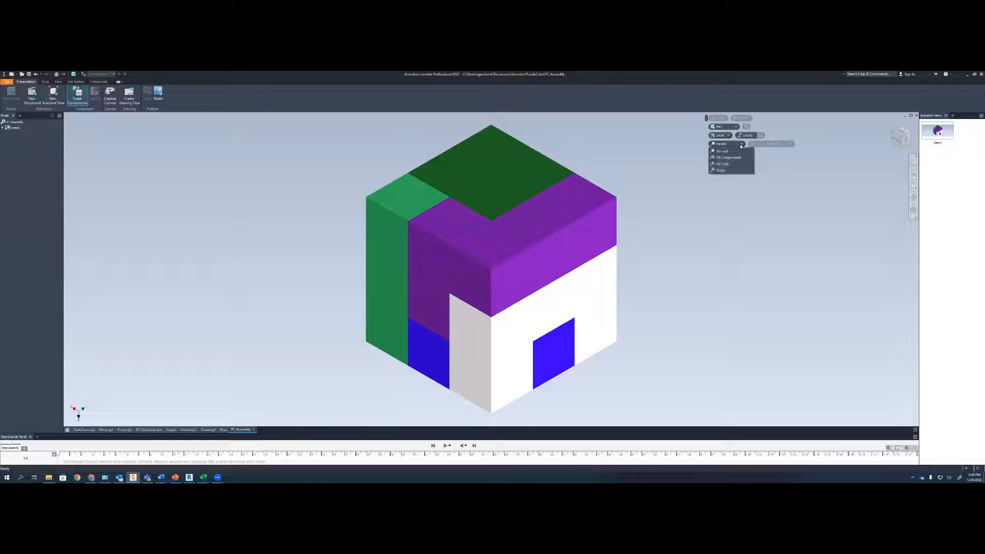
click(722, 152)
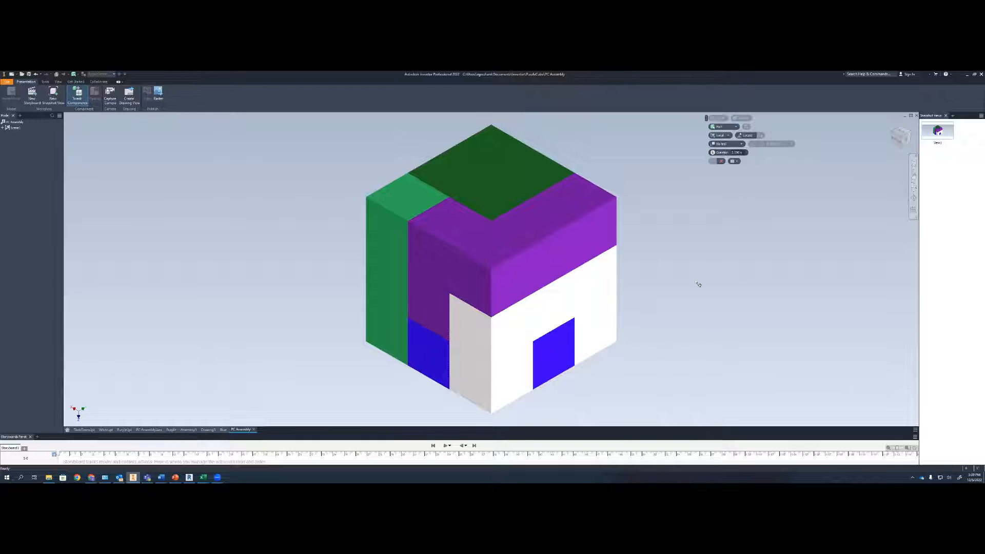
scroll(706, 242, down, 3)
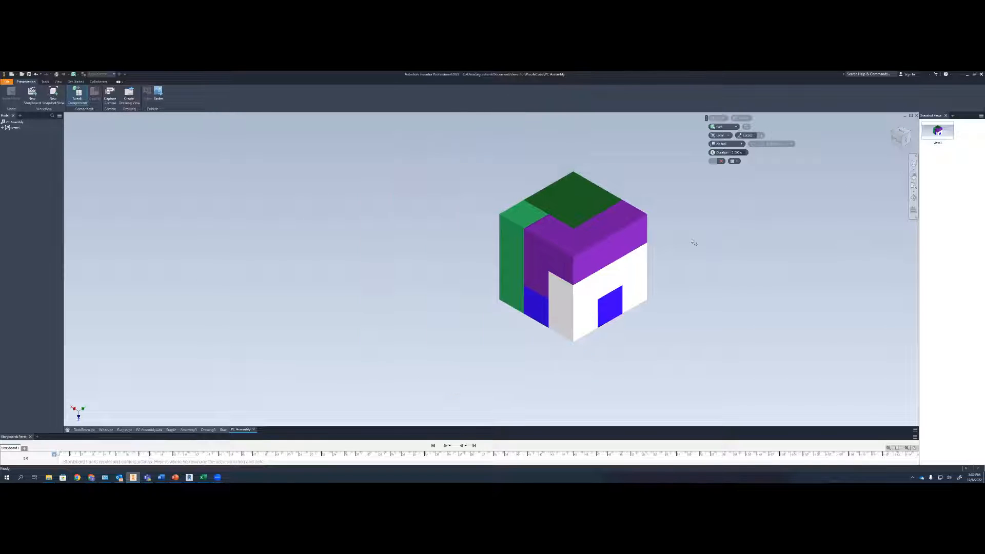
scroll(694, 242, up, 4)
scroll(694, 242, down, 3)
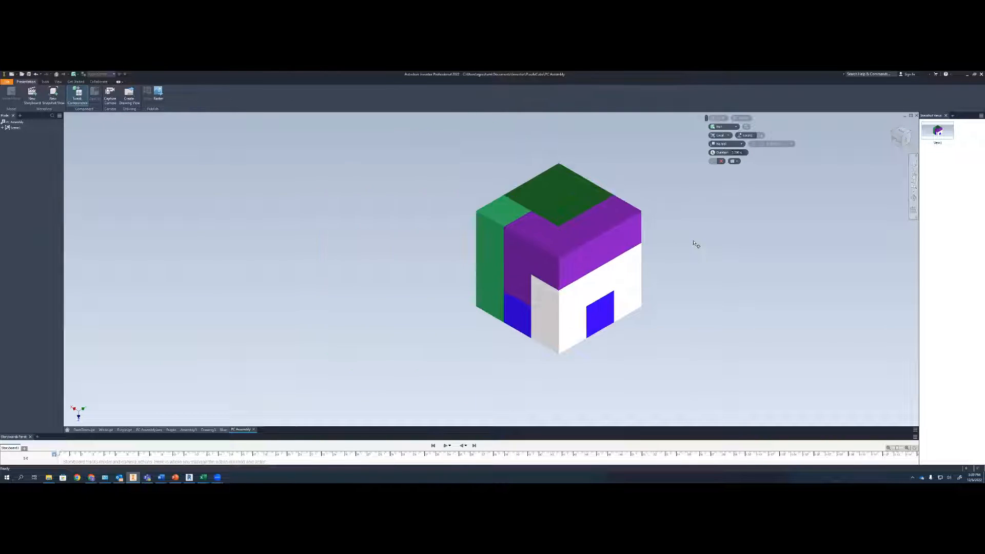
middle_drag(694, 242, 555, 250)
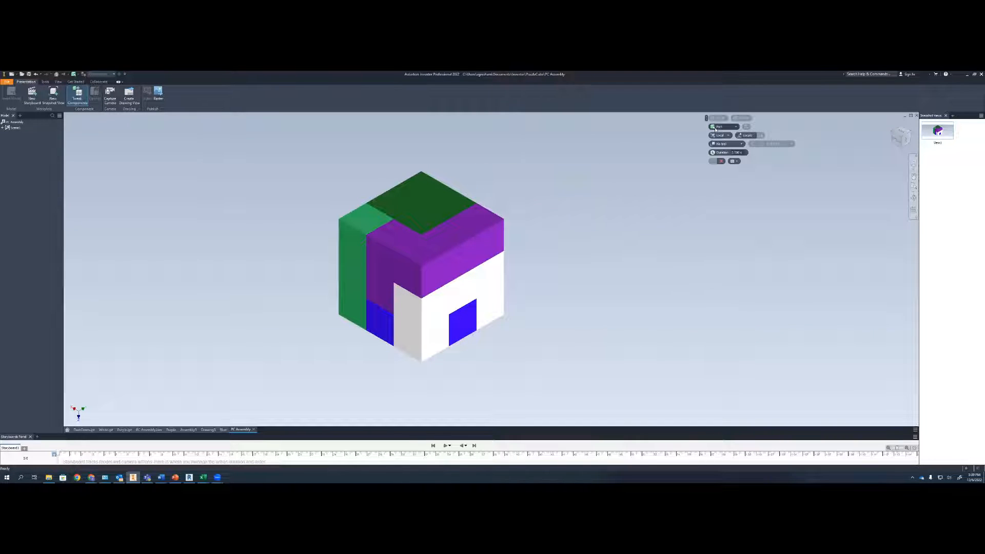
click(435, 251)
click(435, 256)
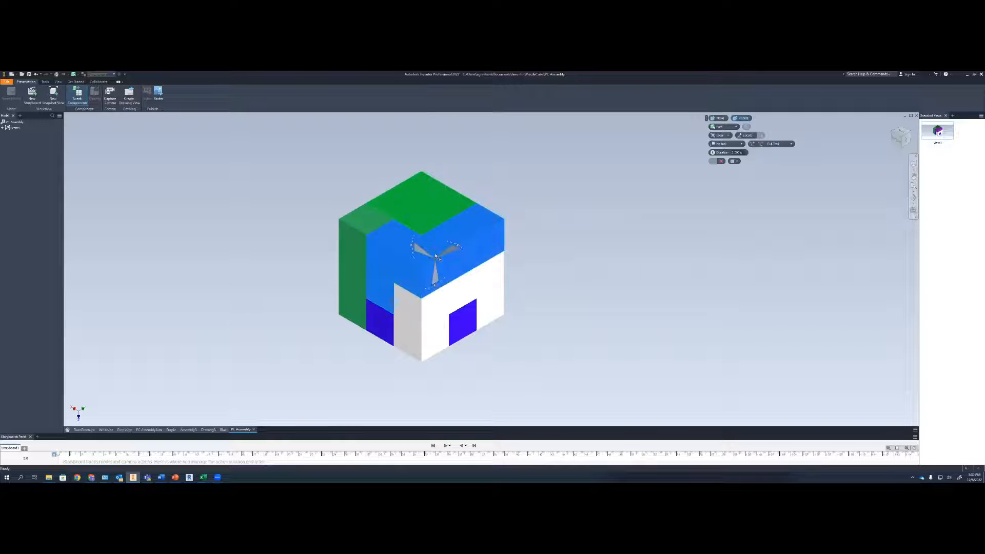
click(719, 119)
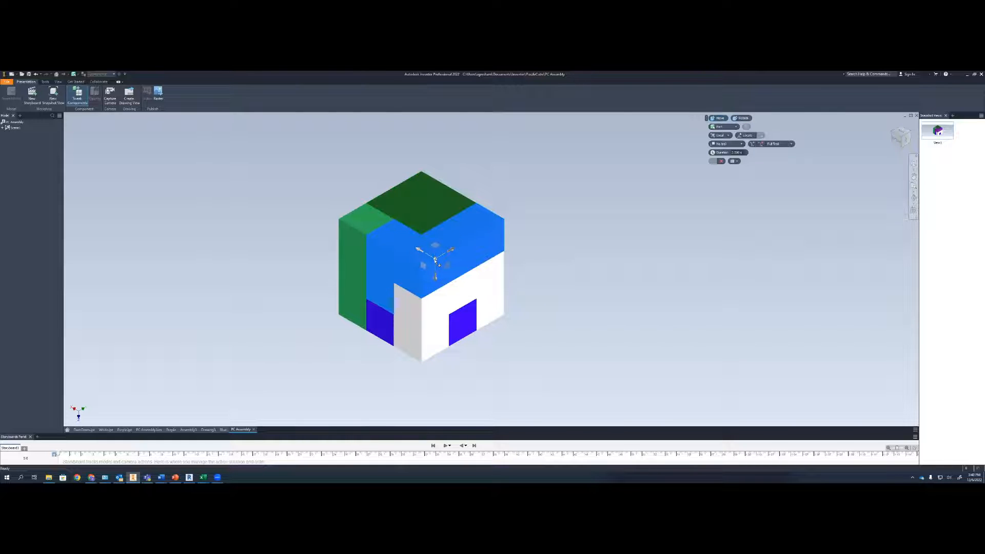
drag(442, 264, 609, 219)
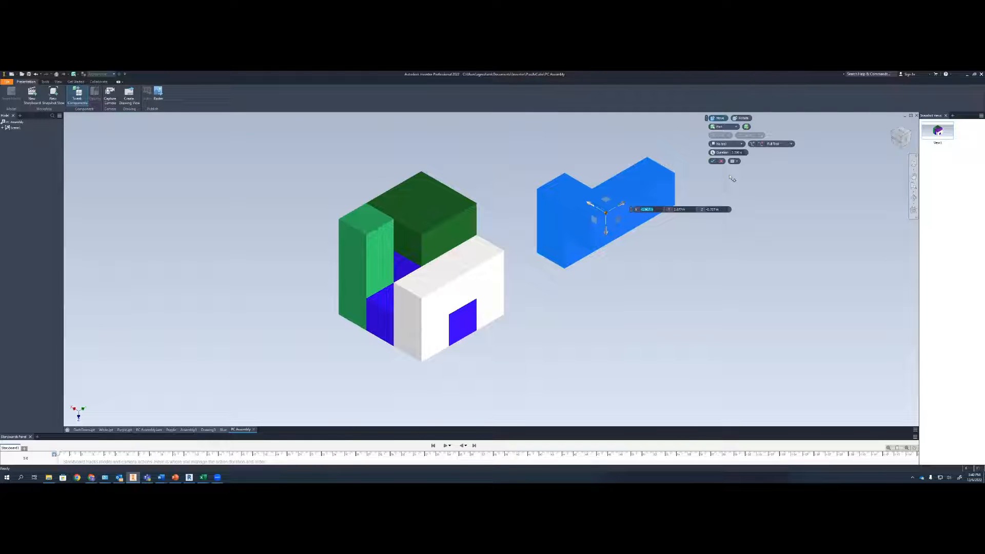
Move the dark green piece up above the cube and the light green piece out to the cube's upper left
click(427, 208)
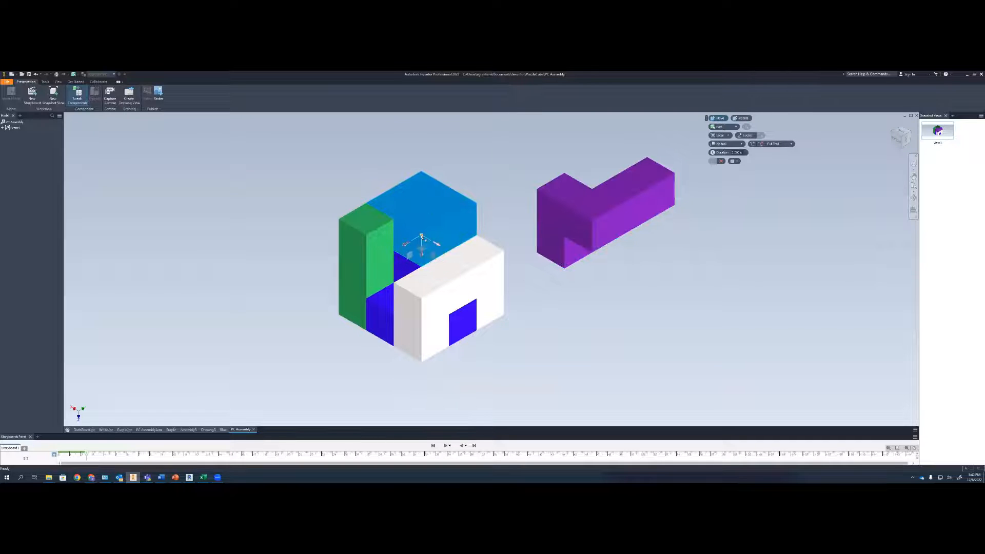
drag(423, 249, 461, 163)
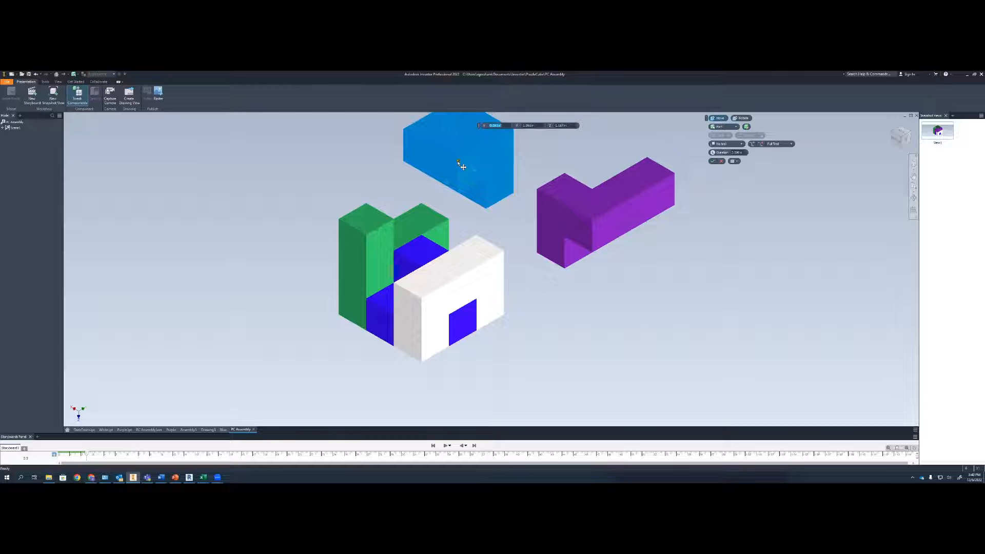
click(369, 274)
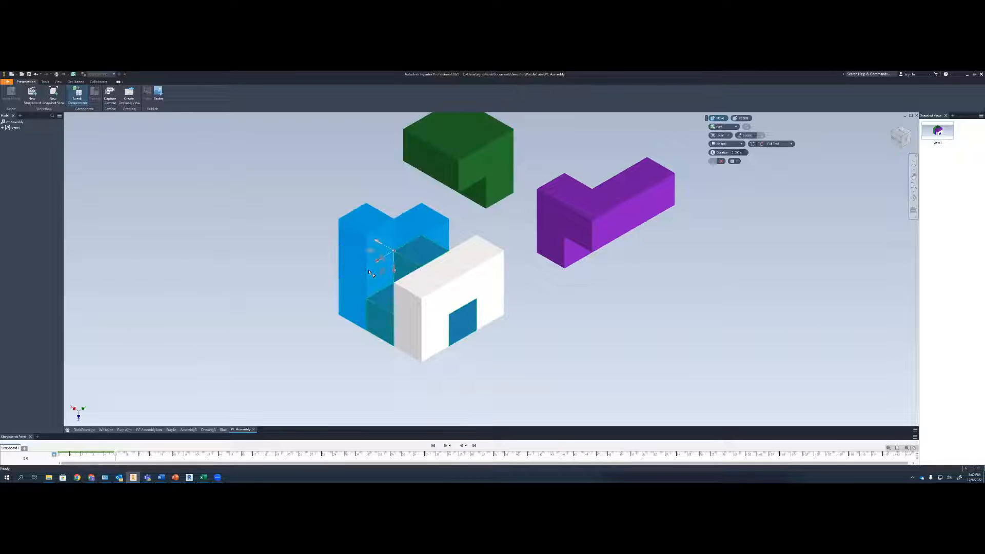
drag(393, 251, 326, 223)
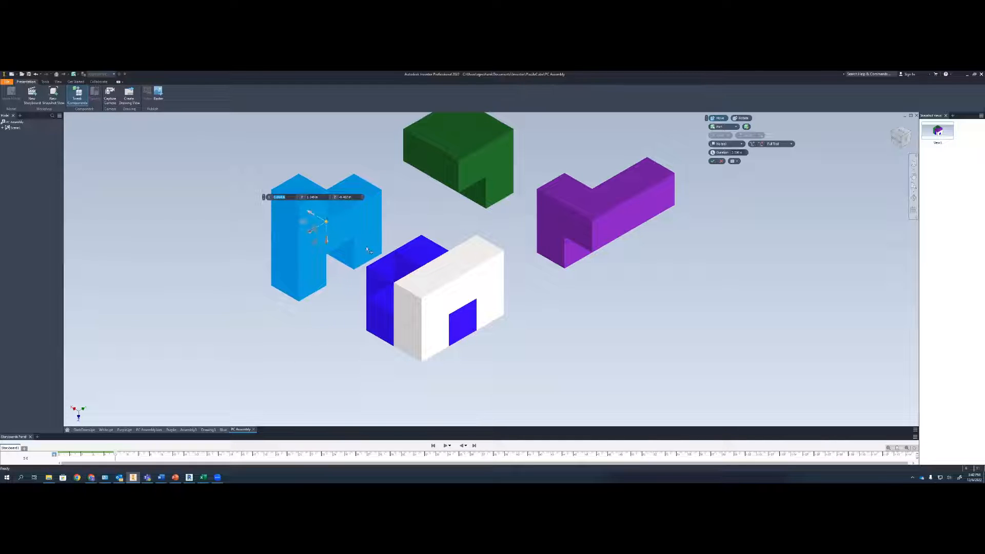
Move the white piece down and to the right, away from the blue piece, and apply the component tweaks
click(451, 314)
drag(451, 314, 549, 383)
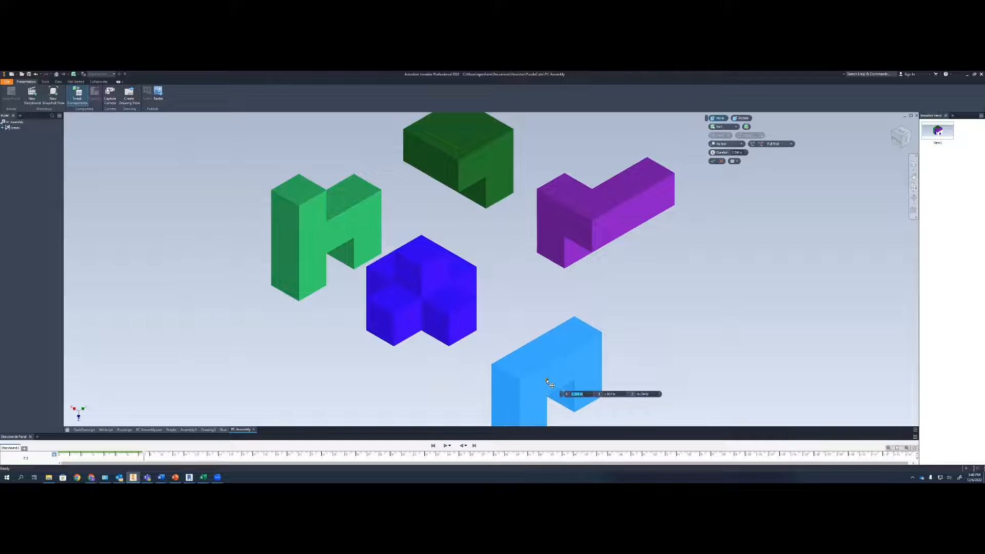
scroll(662, 314, down, 3)
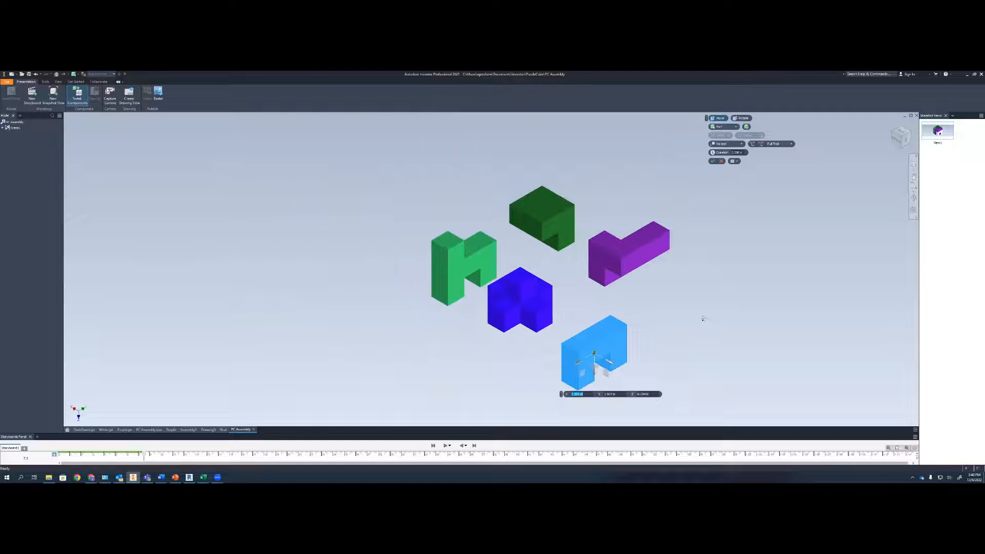
middle_drag(703, 318, 589, 297)
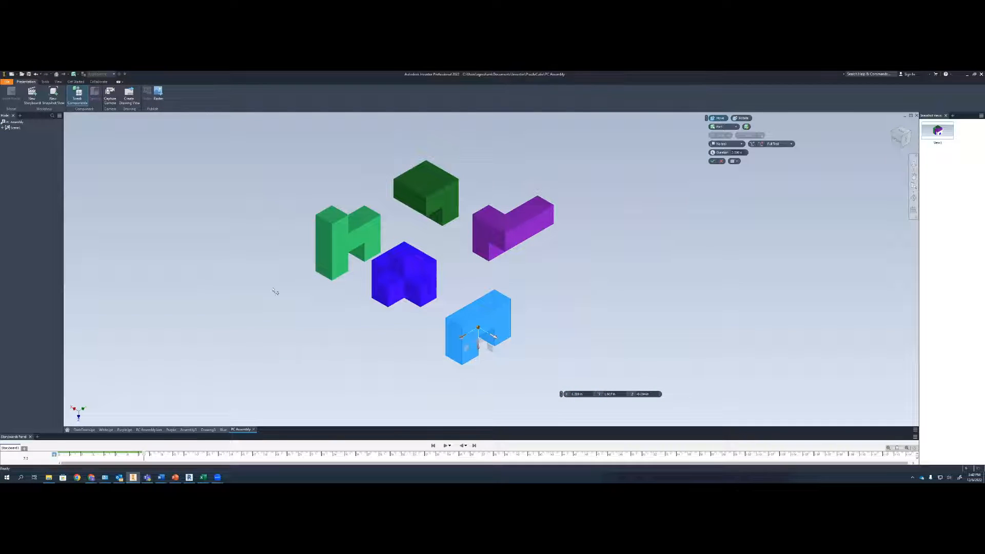
click(713, 161)
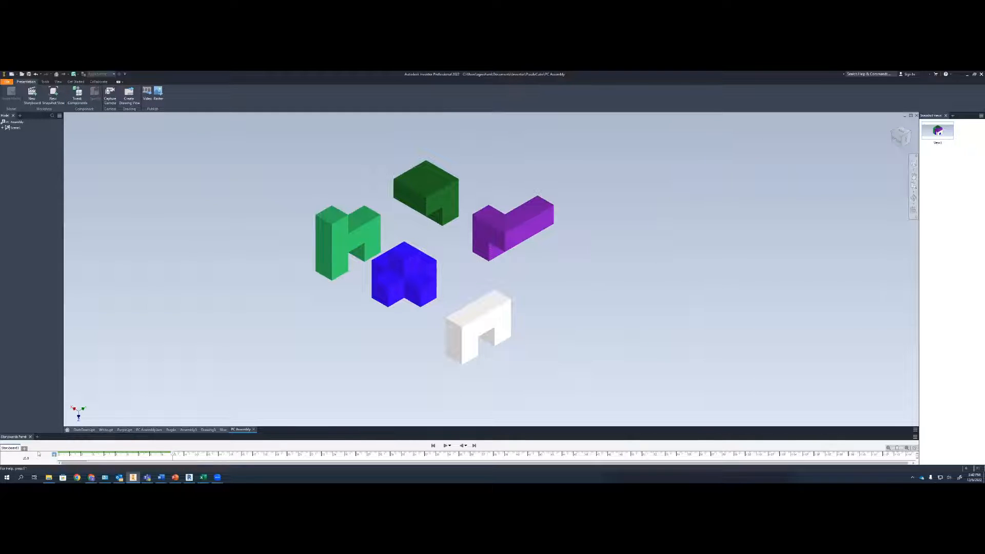
Play the storyboard and check the exploded positions of the pieces at several times along the timeline
click(445, 445)
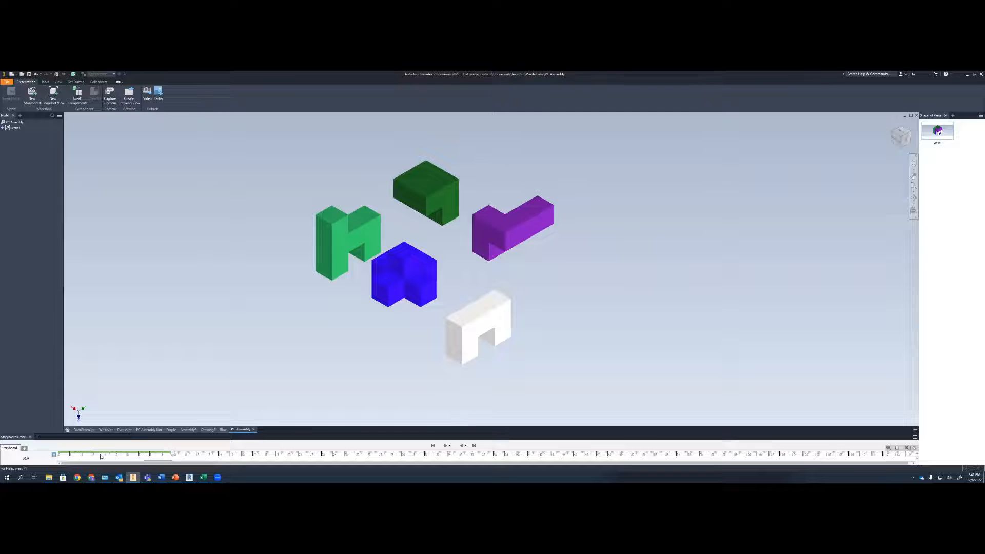
click(100, 455)
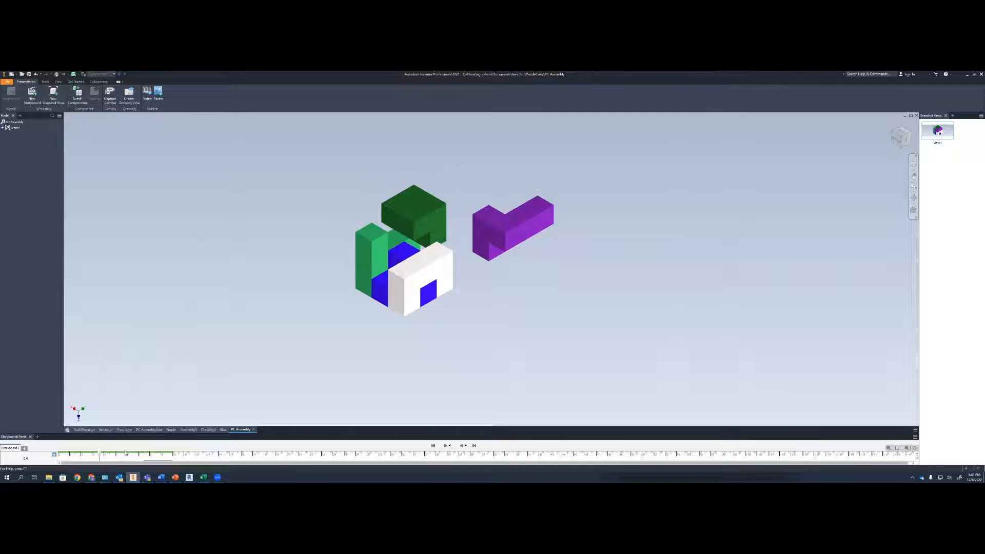
click(144, 454)
click(161, 455)
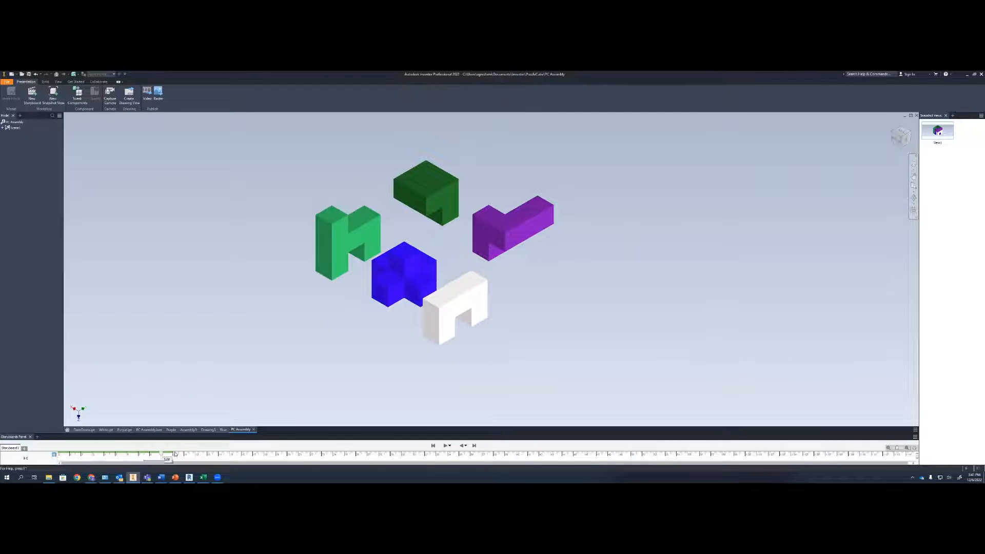
click(175, 454)
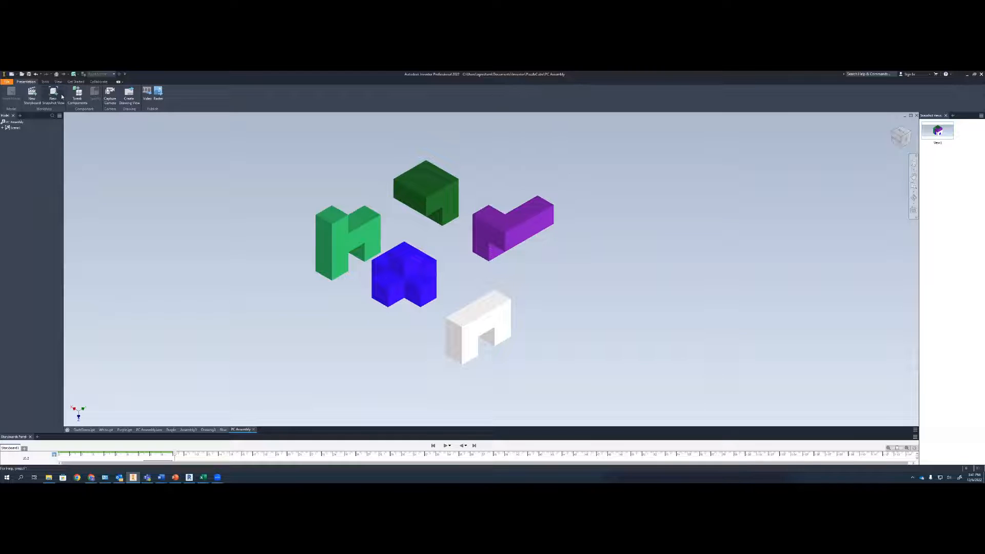
Tweak the purple piece by rotating it about two of its axes so that its long arm stands upright
click(77, 95)
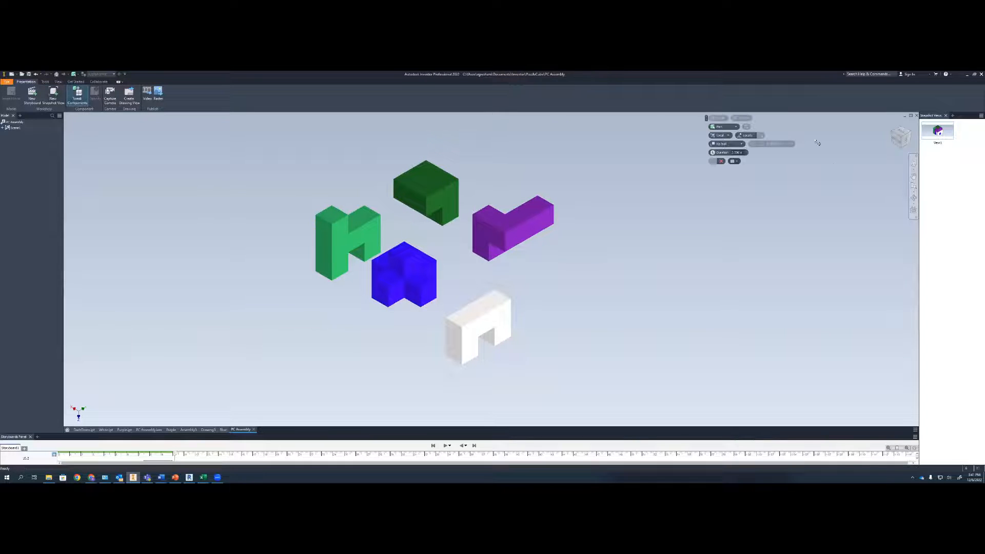
click(513, 227)
click(744, 119)
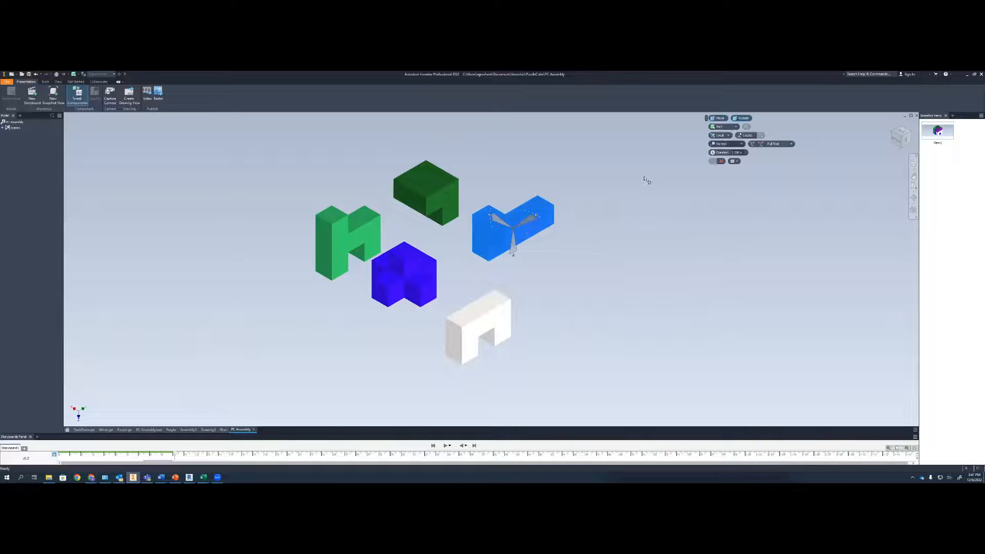
drag(493, 216, 495, 240)
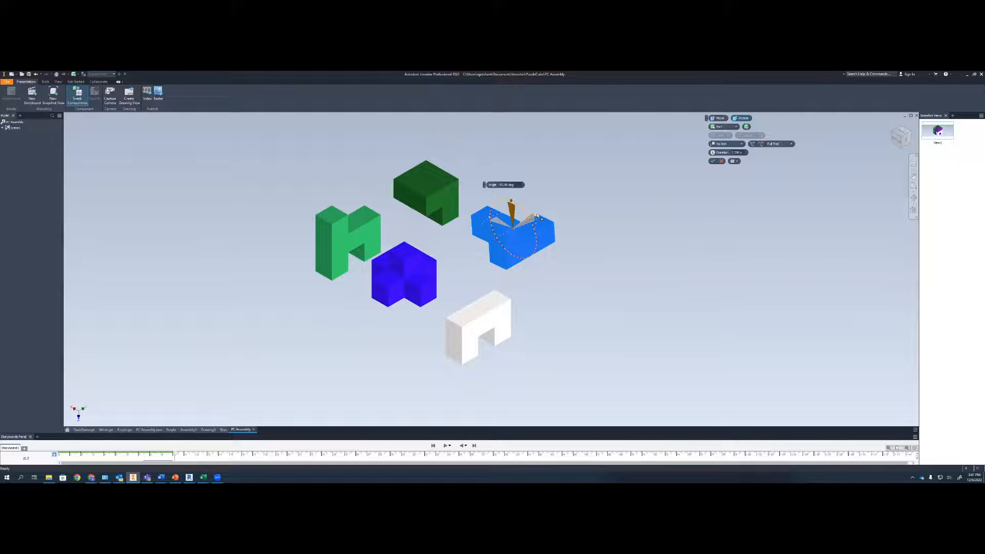
drag(537, 216, 519, 199)
Rotate the dark green piece so its single cube points up, turn the light green piece slightly, and apply the tweaks
click(441, 198)
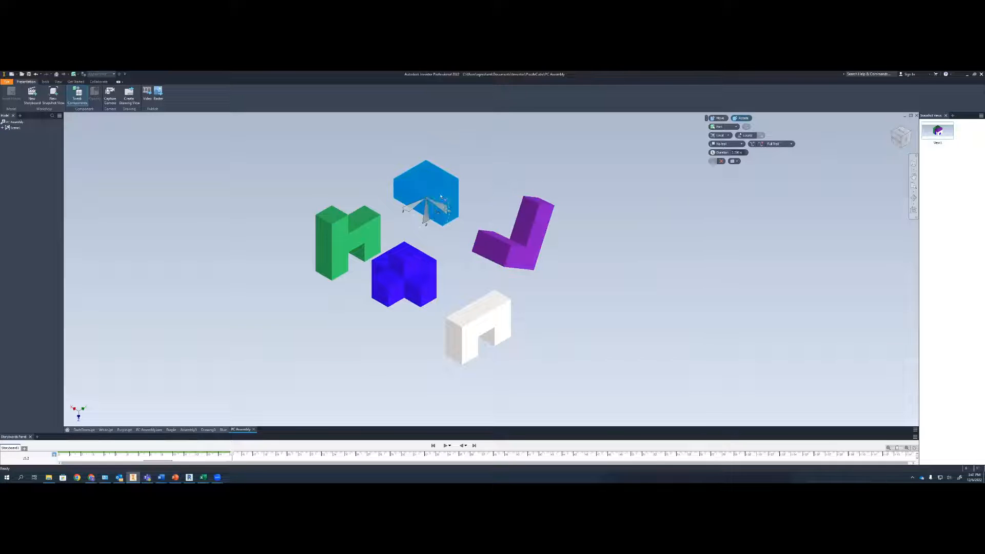
drag(436, 205, 411, 189)
click(354, 247)
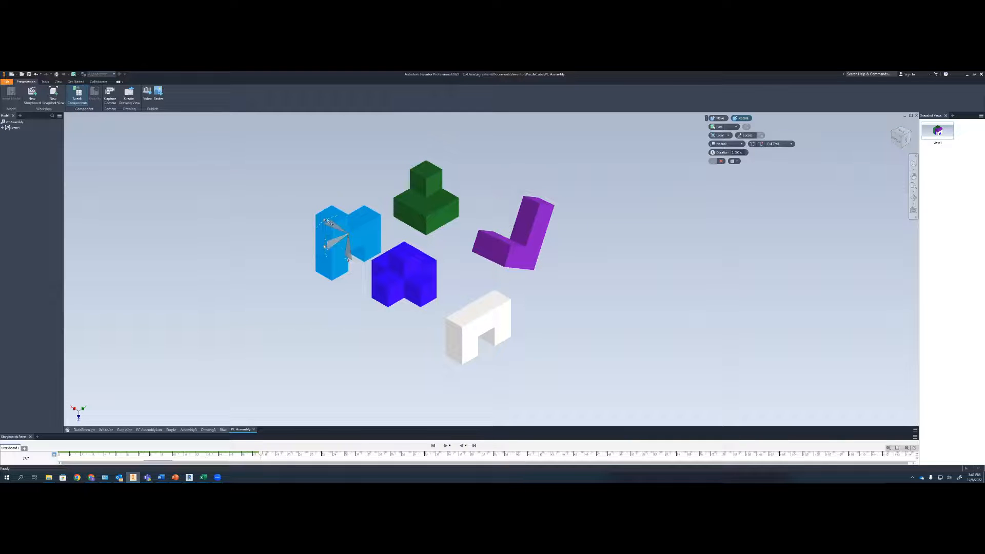
drag(330, 223, 310, 210)
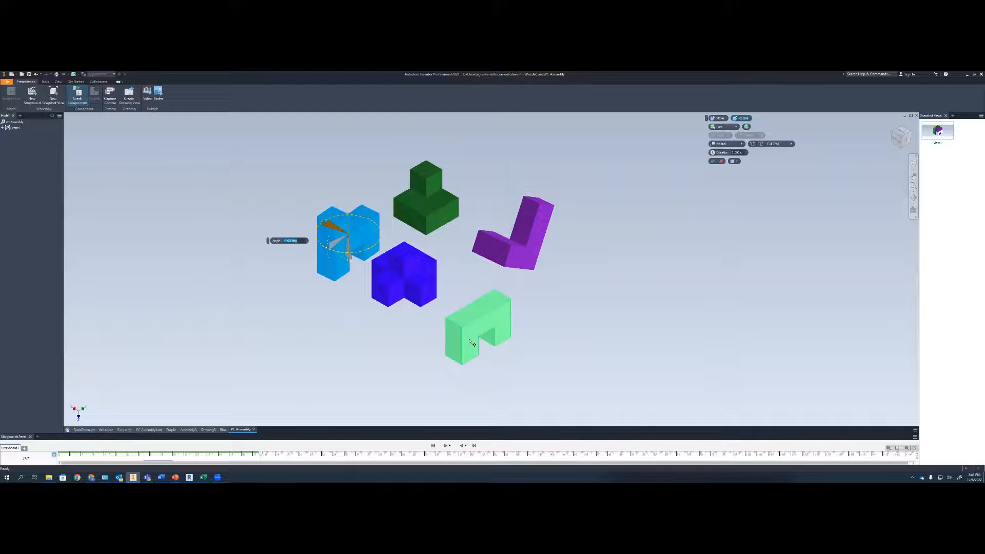
click(714, 161)
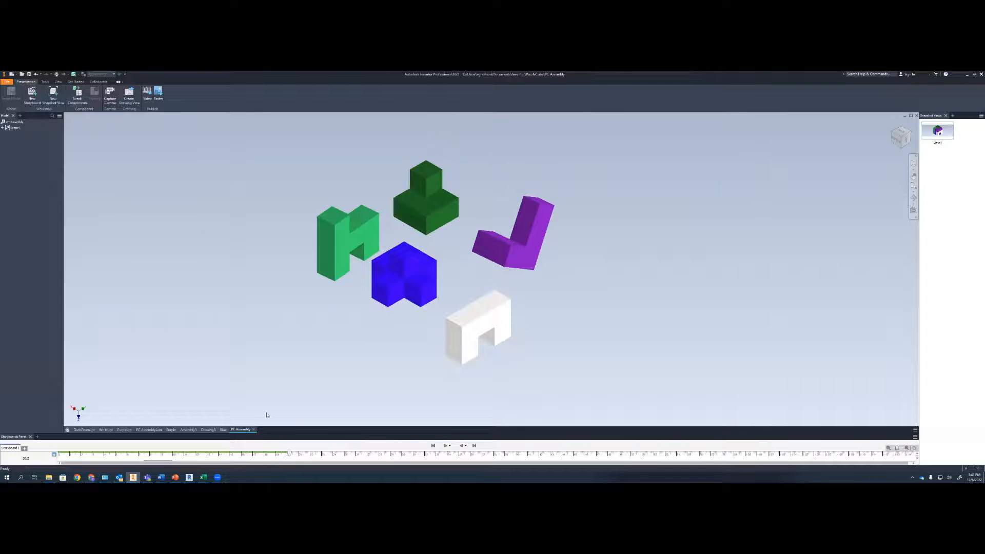
Play the storyboard, and set up video publishing of the current storyboard in reverse, using the WMV file format
click(446, 445)
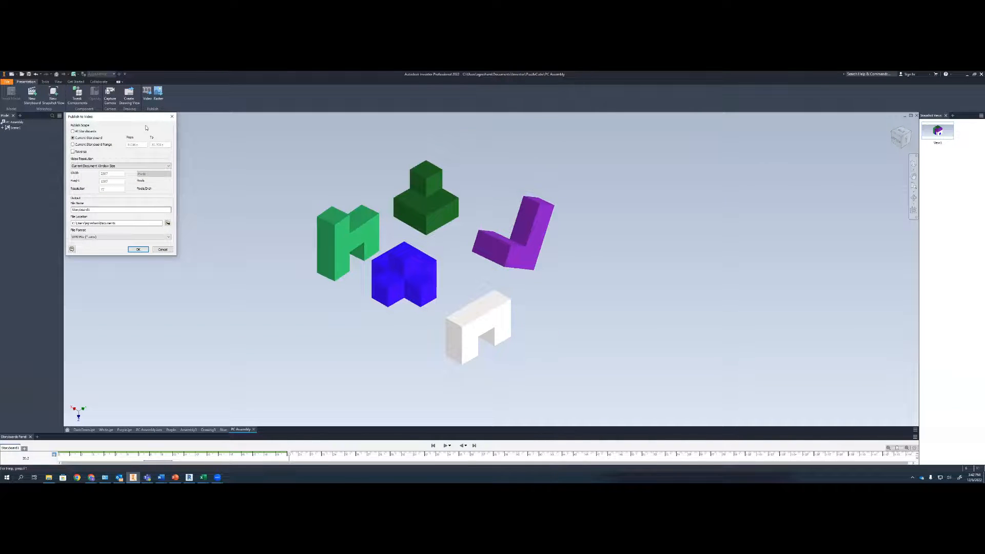
drag(146, 128, 722, 171)
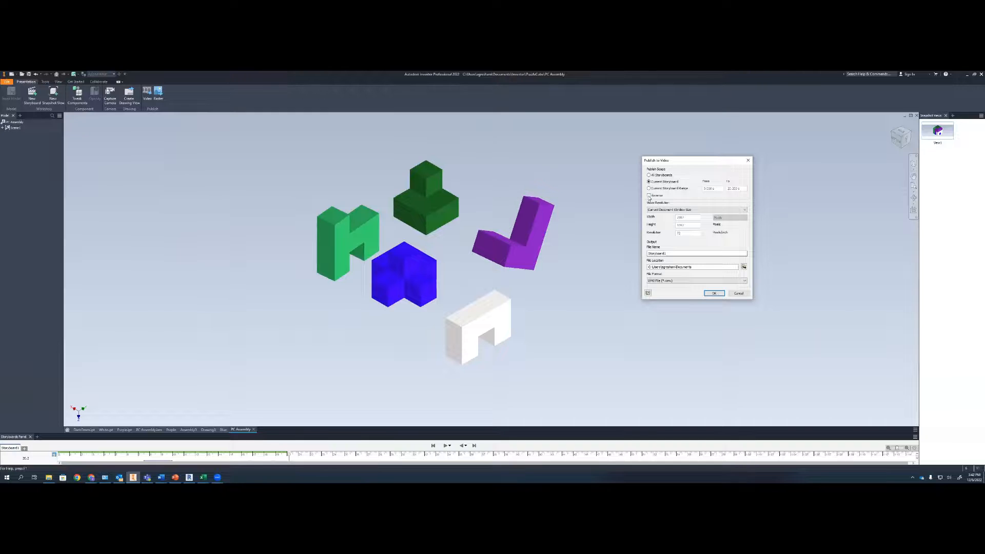
click(649, 195)
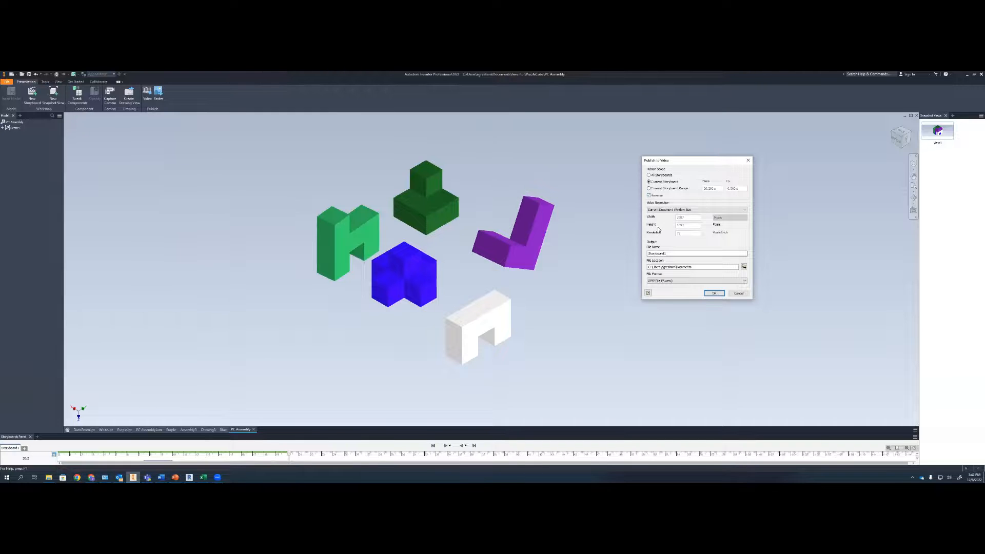
click(668, 280)
click(670, 281)
Set the video's file location to the Puzzle Cube folder under InventorWork in the Lamar Consolidated ISD OneDrive, and publish the video
click(744, 267)
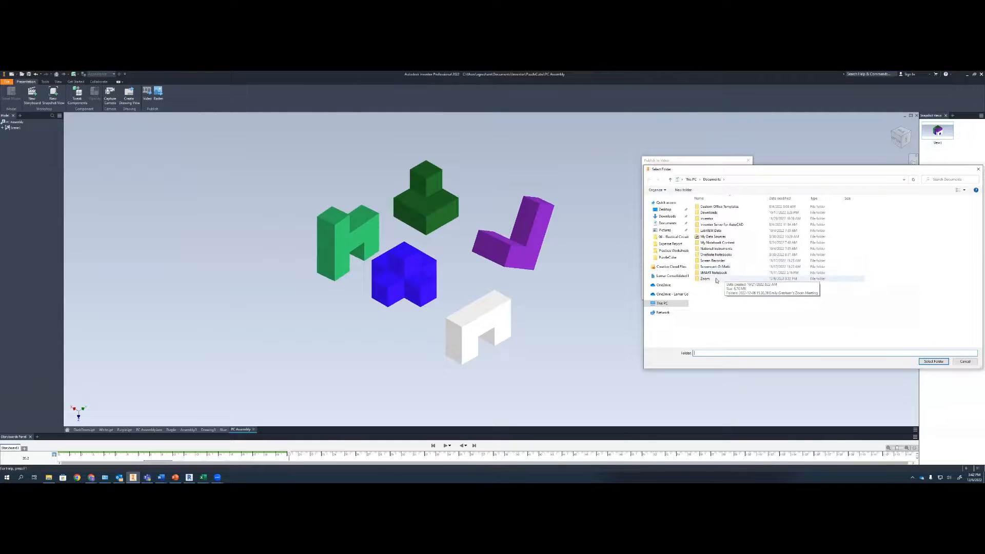
click(670, 294)
scroll(719, 274, down, 5)
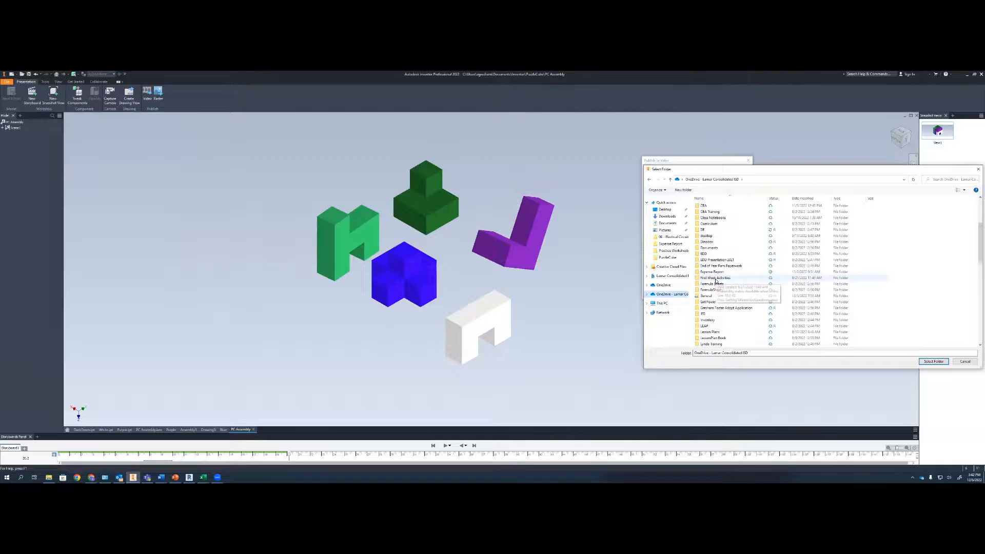
double_click(704, 314)
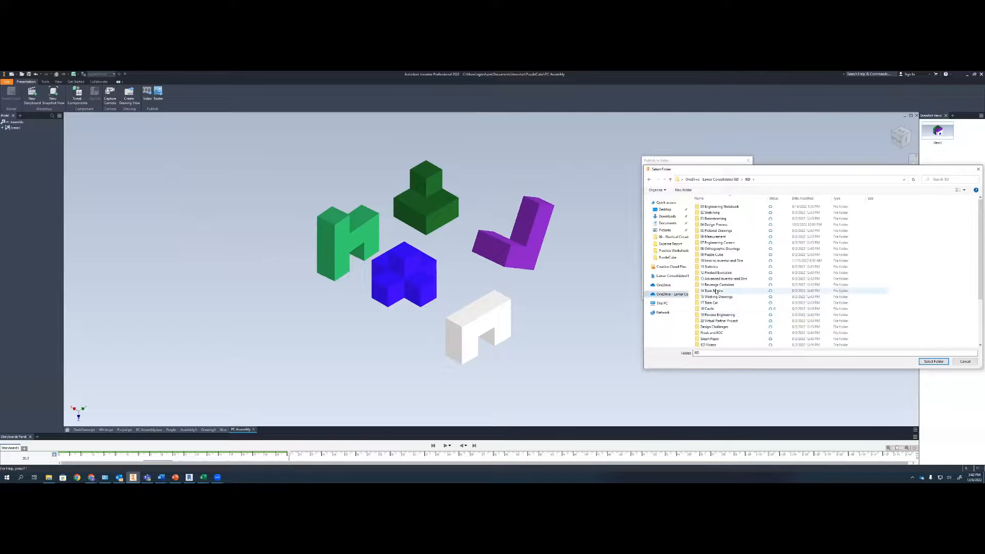
scroll(712, 292, down, 3)
double_click(715, 321)
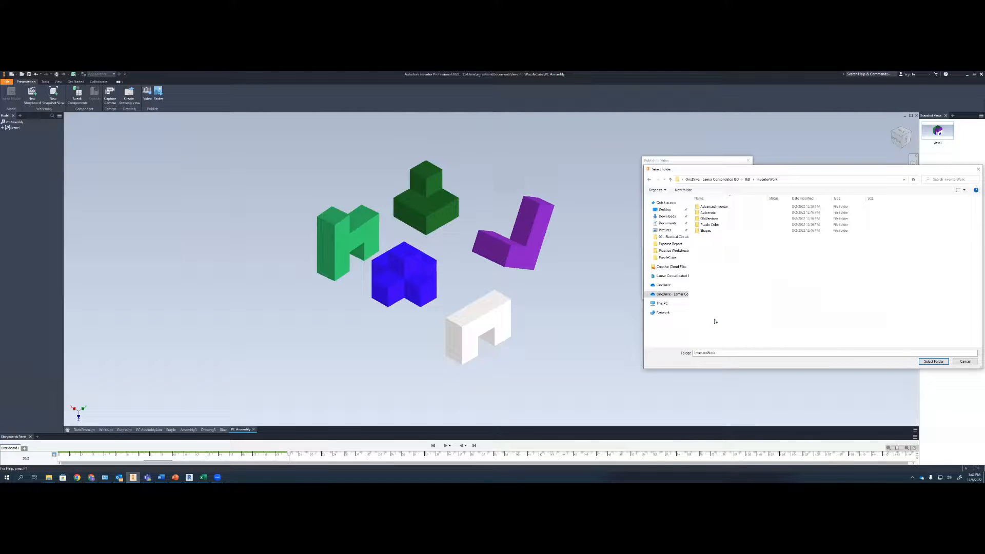
double_click(711, 224)
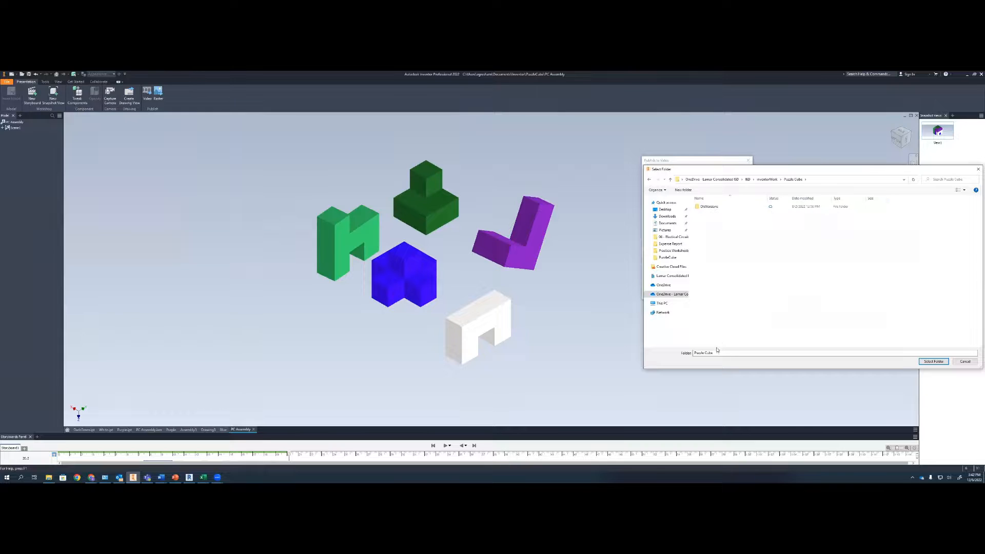
click(937, 363)
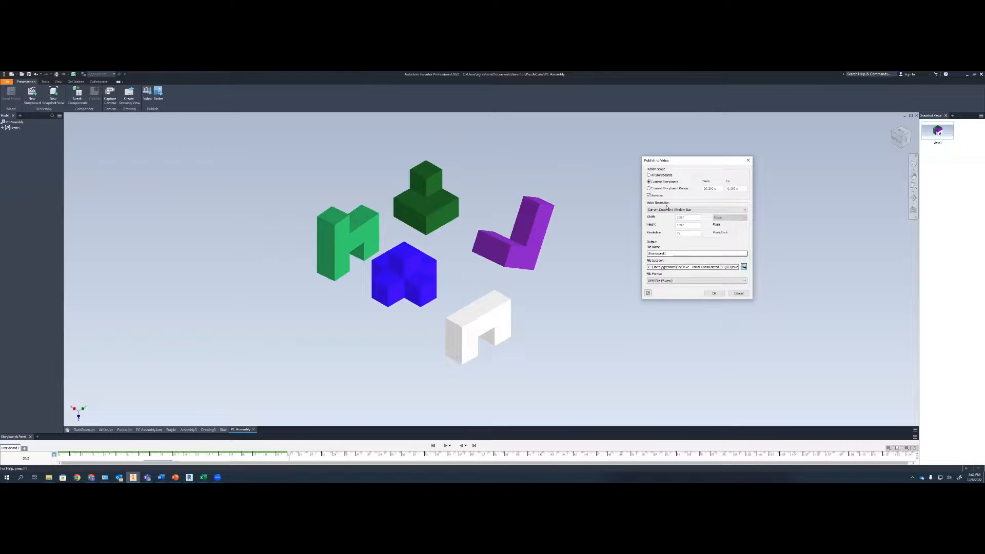
click(714, 293)
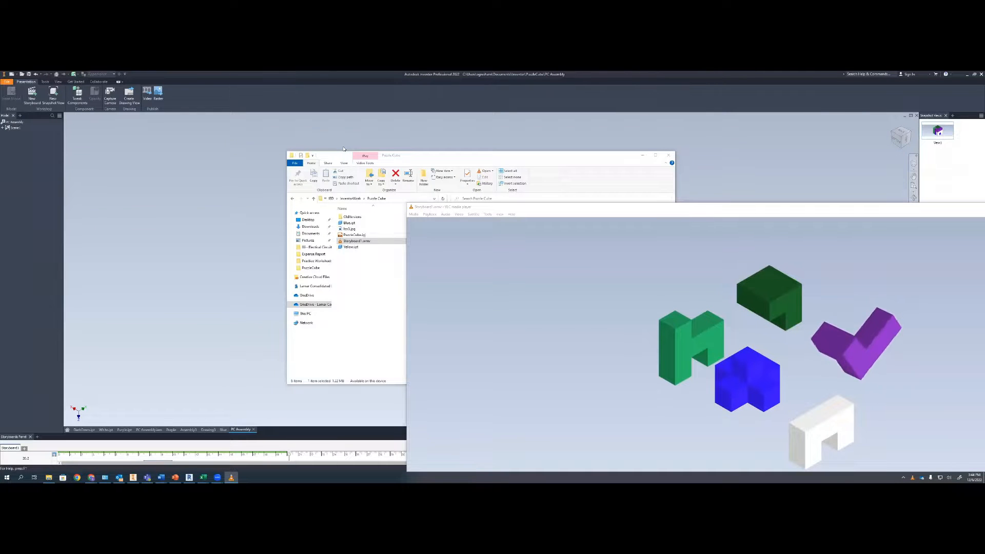
Watch the published Storyboard1 video in VLC media player, and close the player and the Puzzle Cube folder window
click(714, 211)
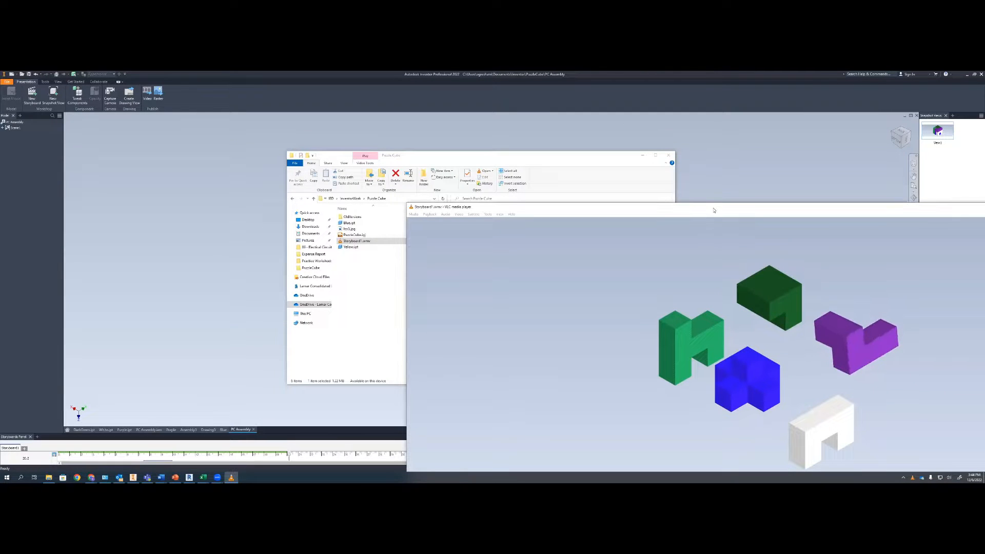
drag(714, 210, 468, 121)
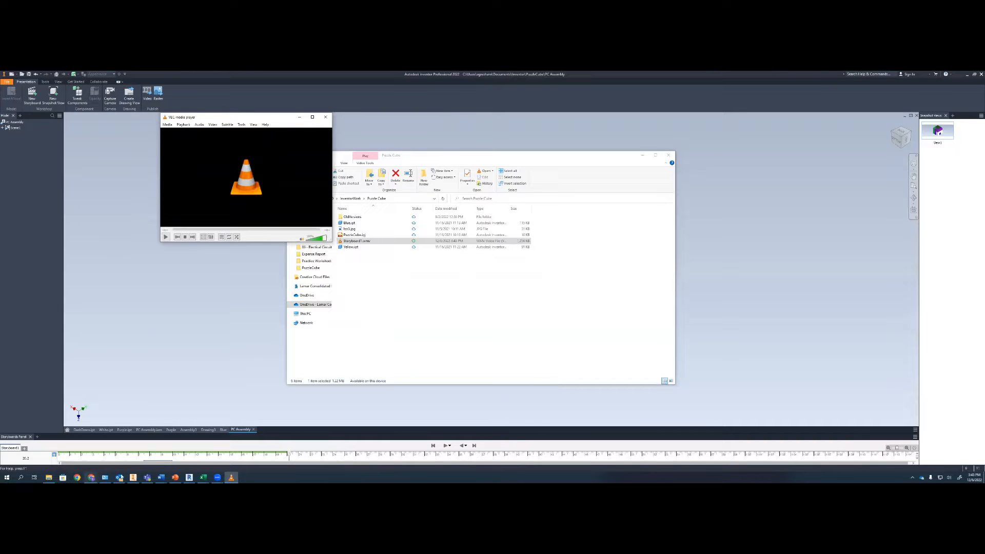
mouse_move(95, 476)
drag(285, 118, 318, 171)
click(359, 170)
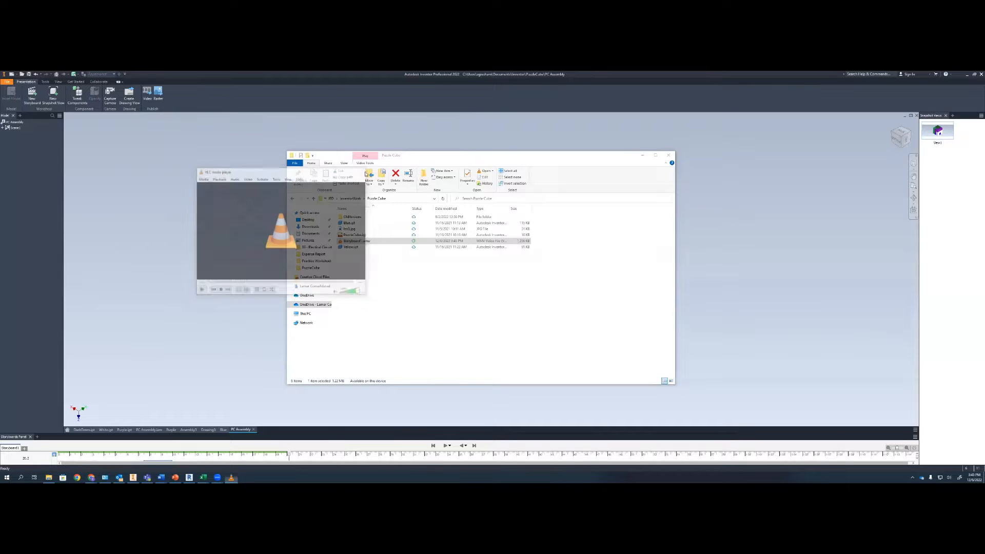
click(667, 155)
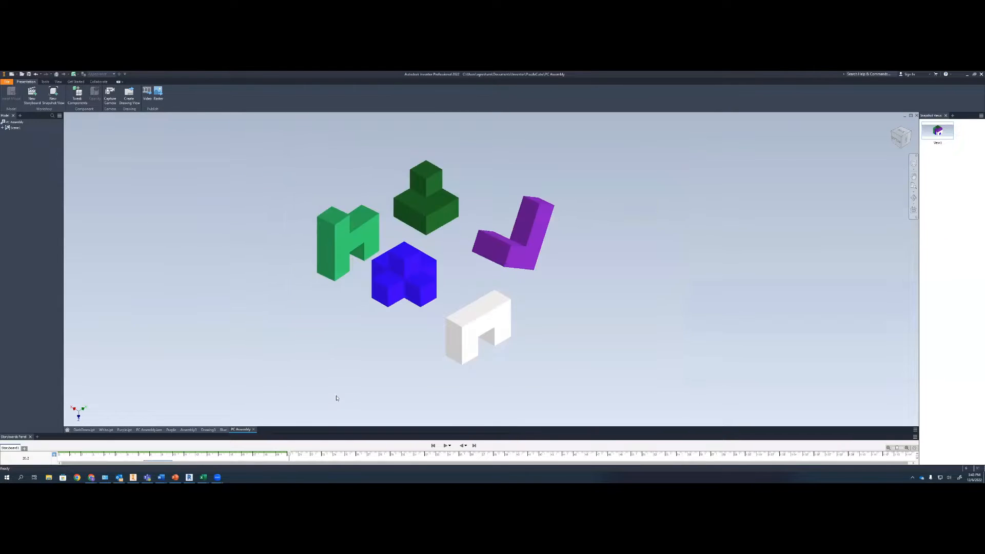
Move the storyboard playhead back to about 10 seconds, before the purple and dark green pieces start rotating
drag(289, 460, 269, 455)
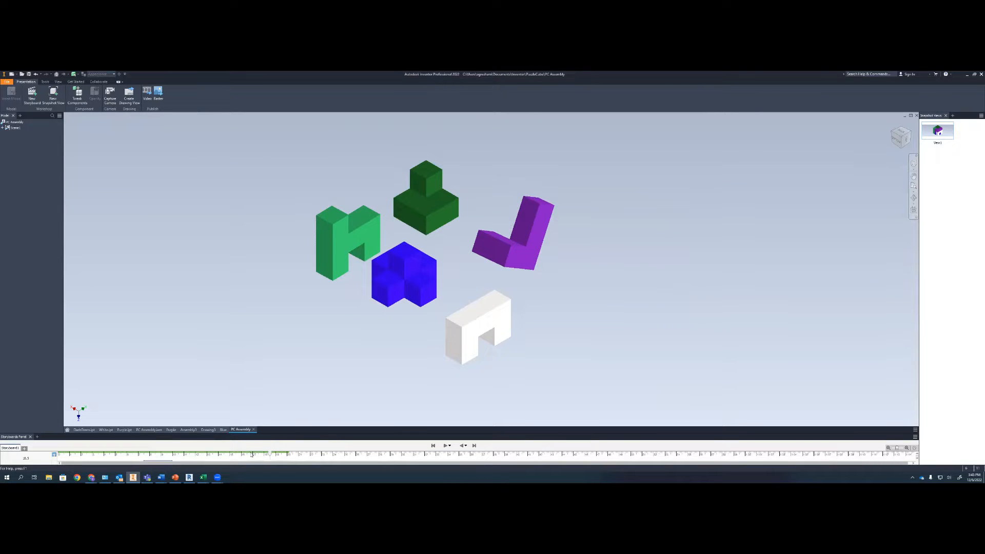
click(250, 454)
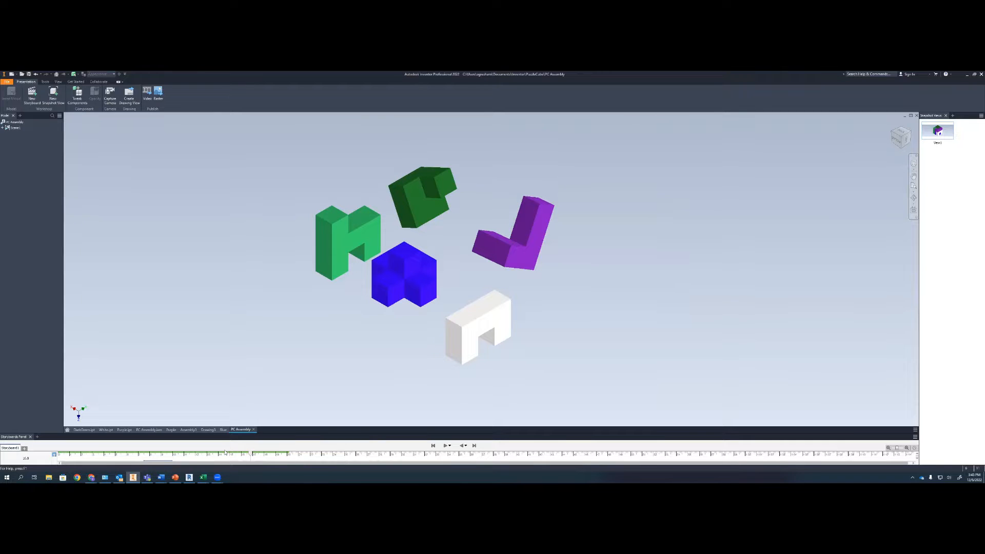
click(235, 454)
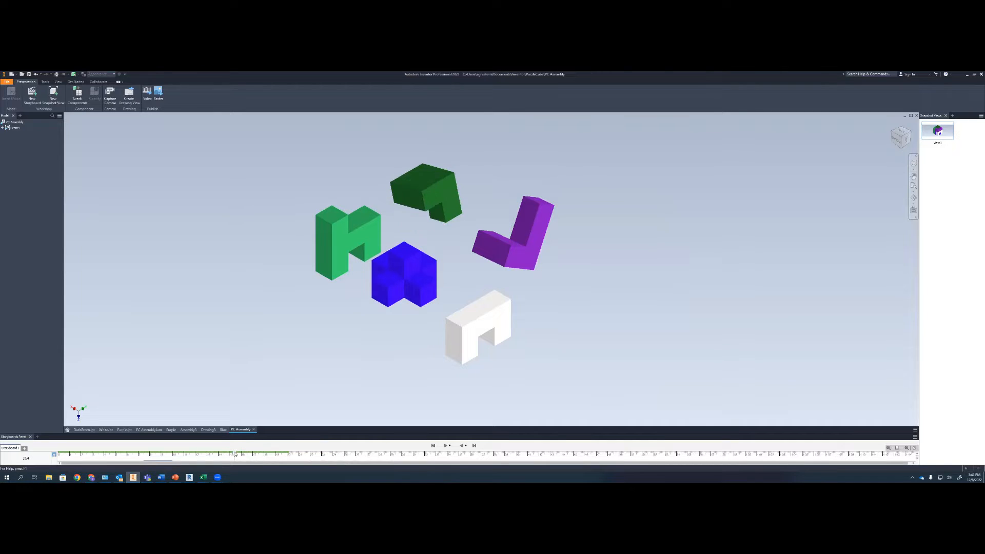
click(223, 454)
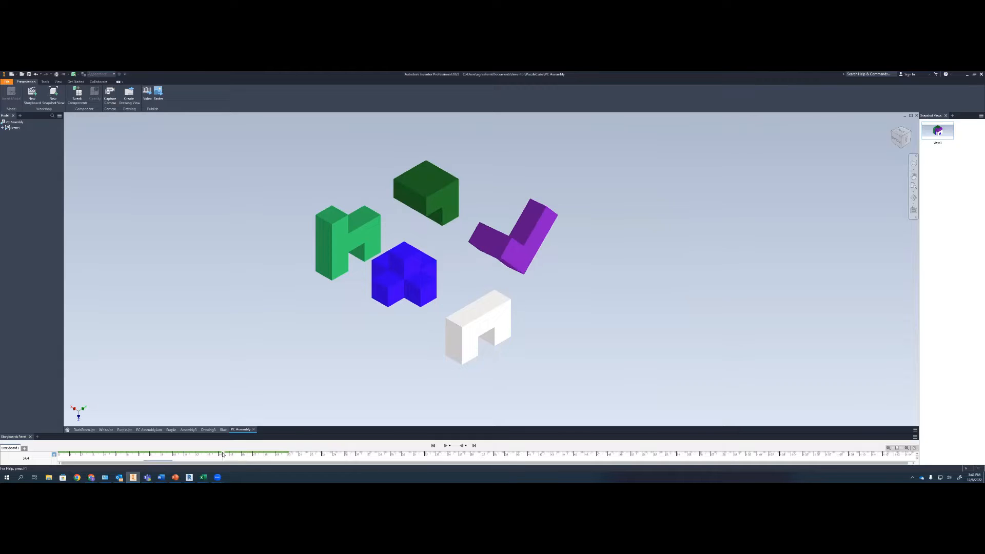
click(214, 455)
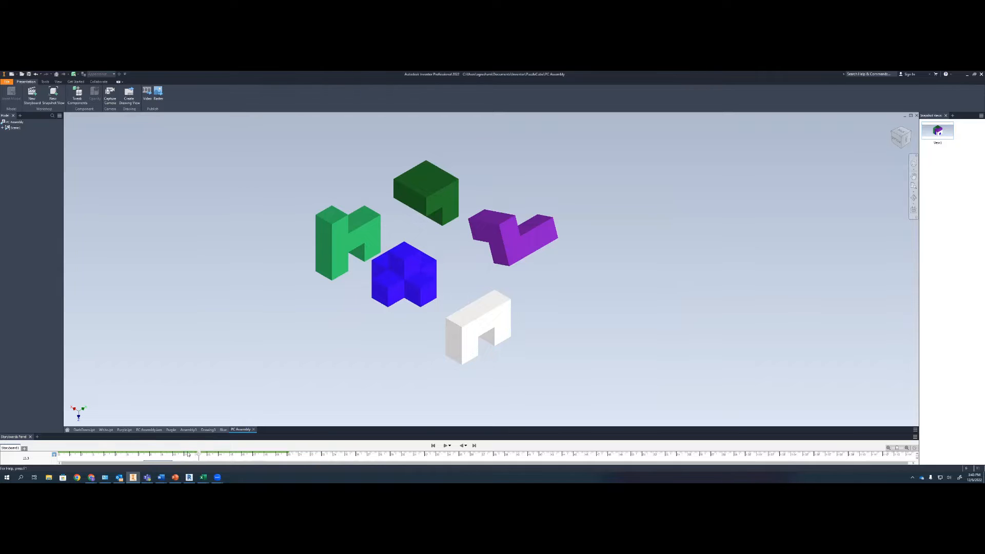
click(188, 454)
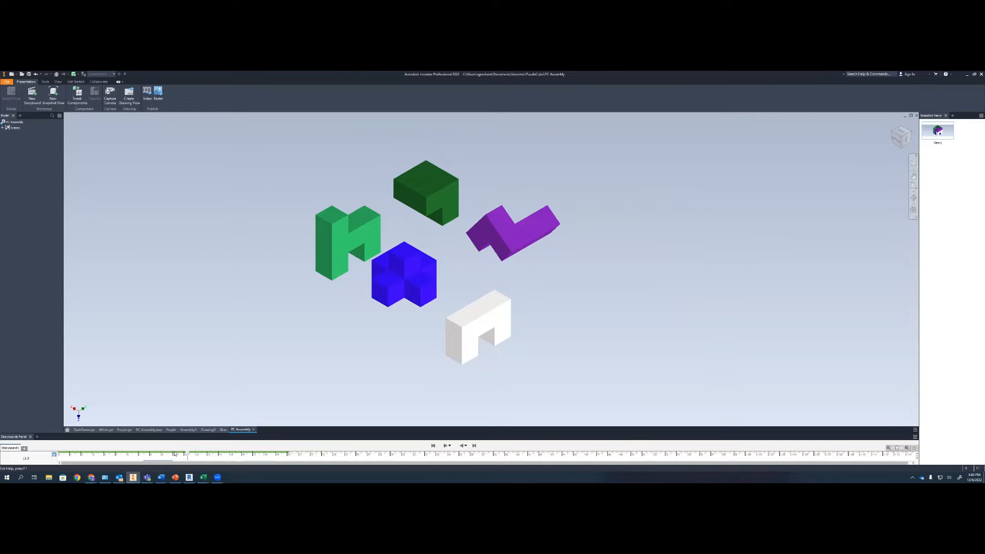
click(174, 454)
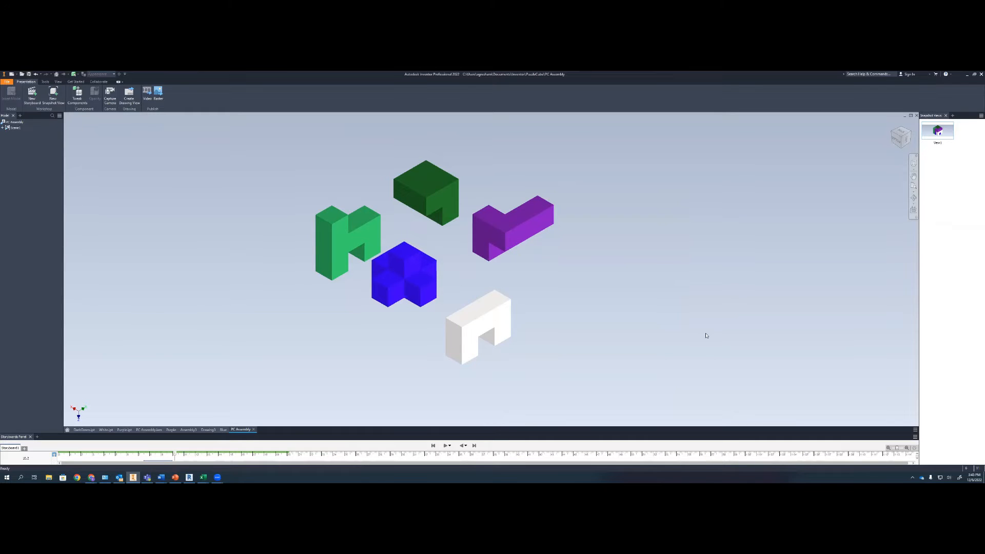
Capture a new snapshot view of the five separated puzzle pieces at the current storyboard time
scroll(694, 329, up, 2)
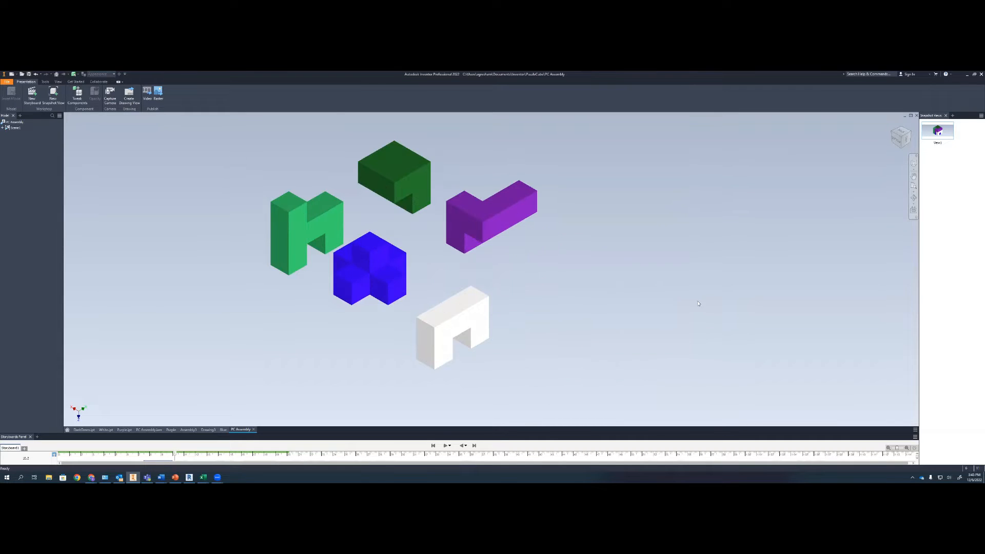
middle_drag(580, 229, 632, 238)
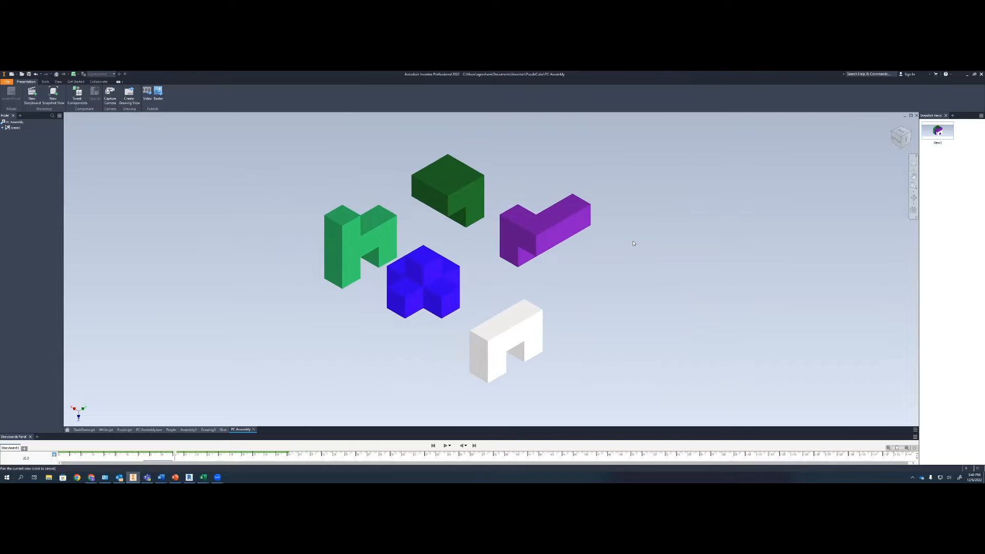
scroll(633, 241, up, 3)
scroll(634, 243, down, 3)
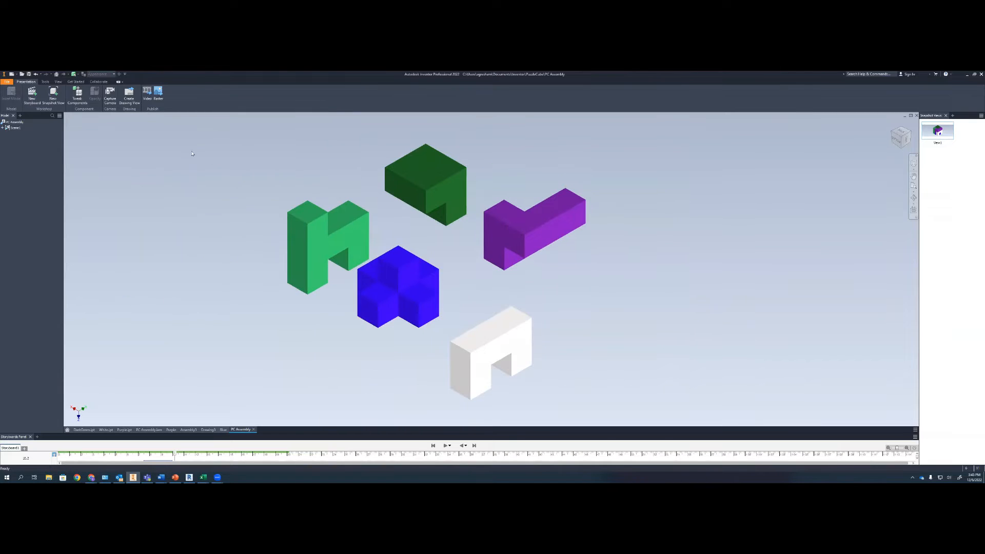
click(53, 92)
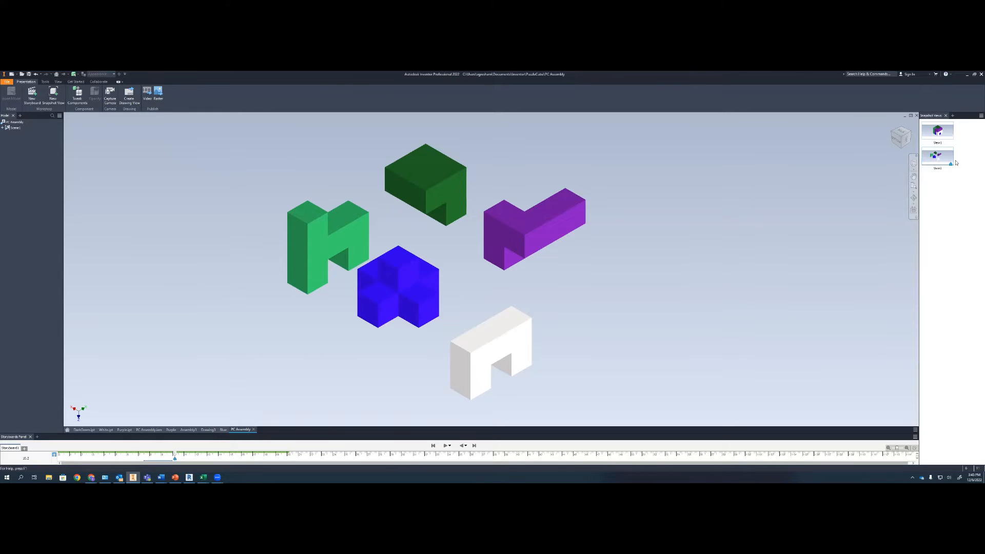
Examine the exploded pieces from several isometric corners, including from below, and finish on an upper corner facing the opposite side
click(901, 140)
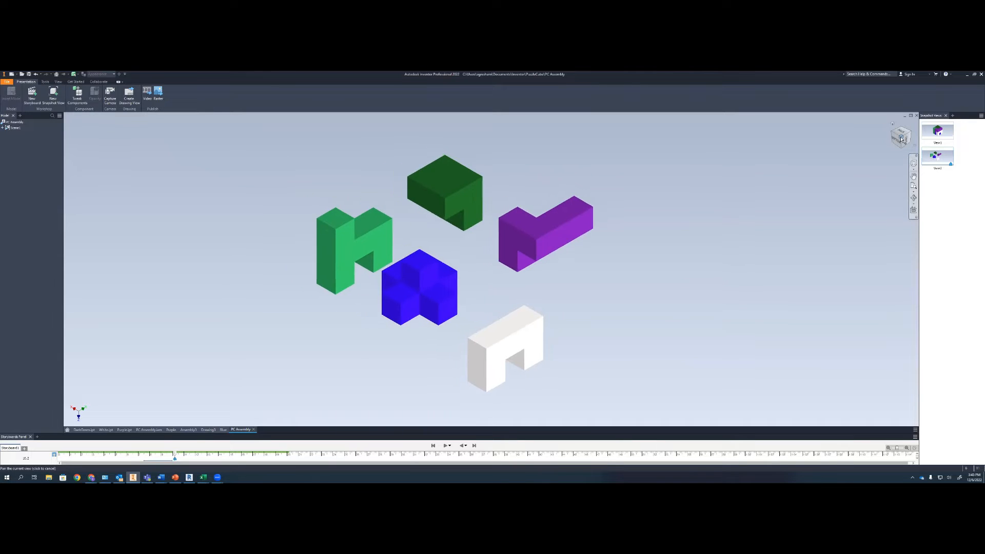
click(901, 131)
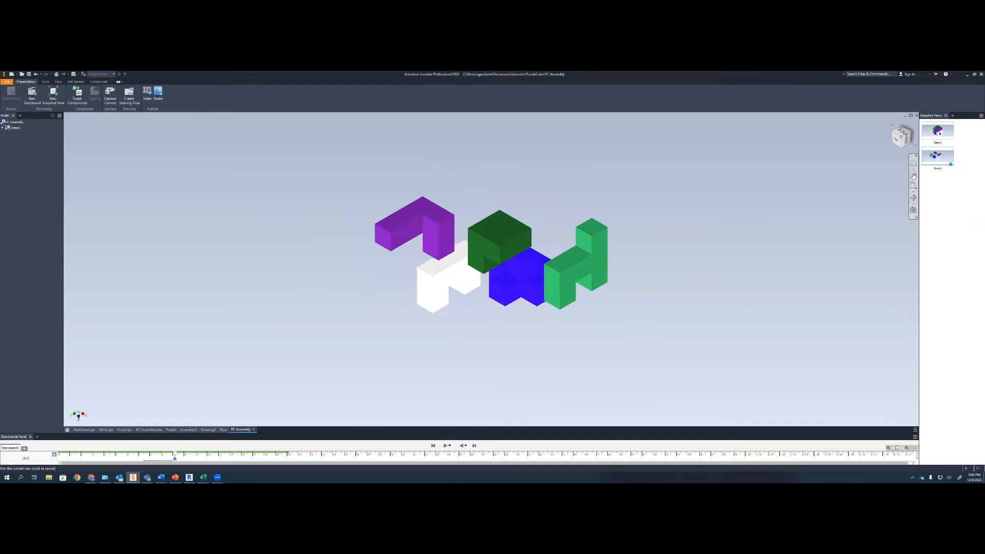
click(892, 133)
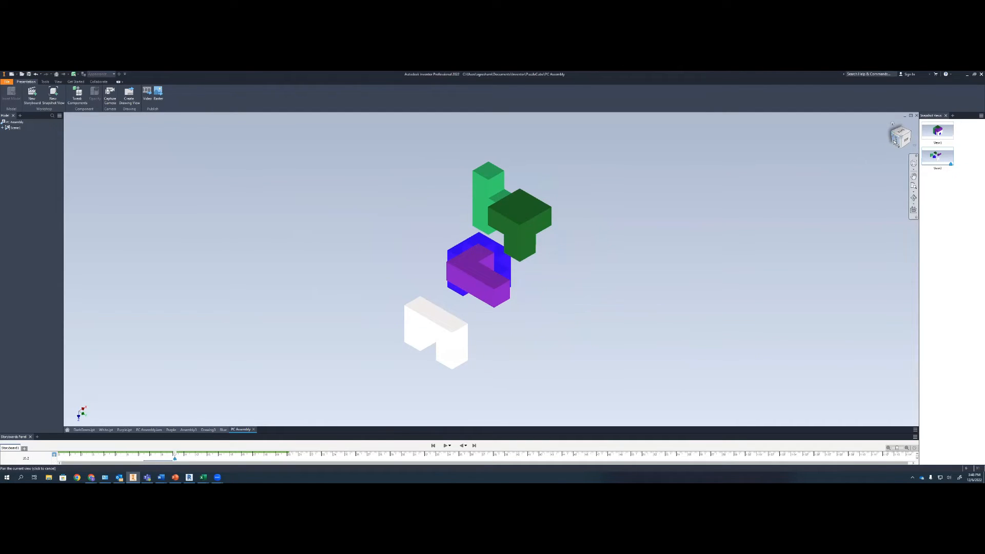
click(893, 144)
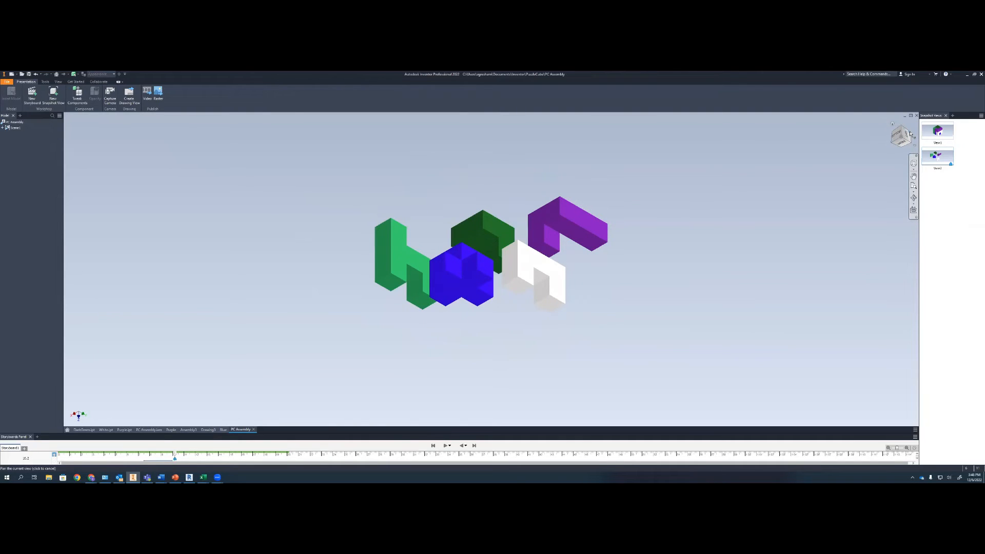
click(909, 134)
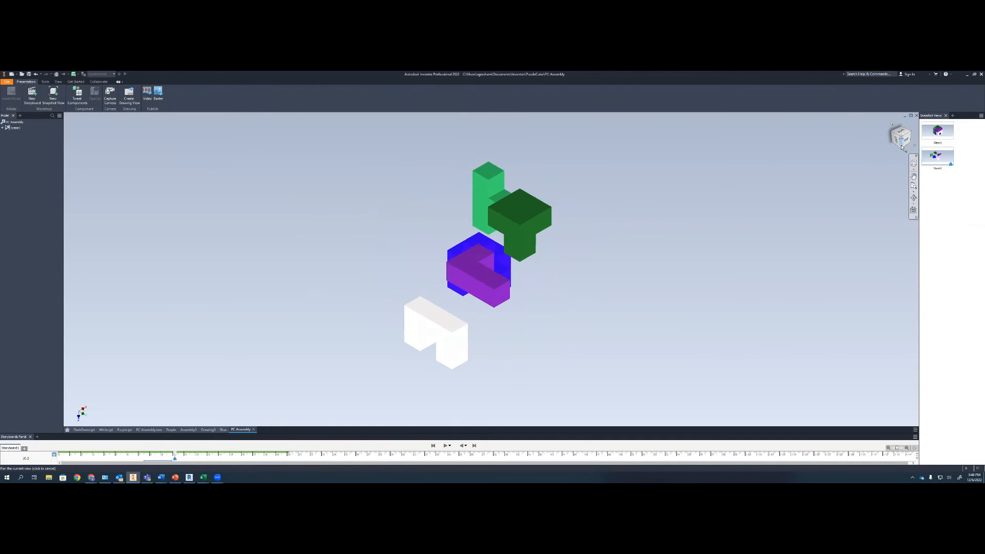
click(901, 148)
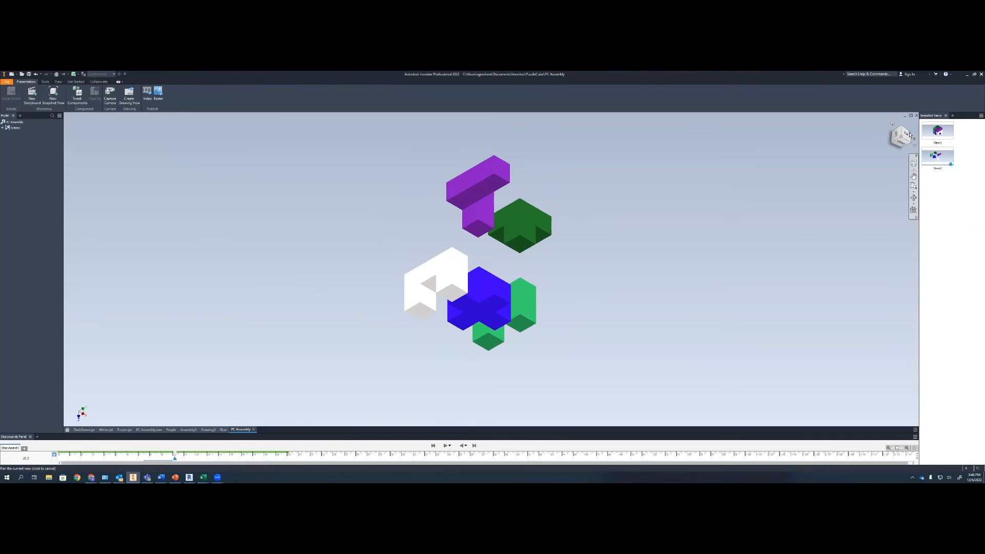
click(909, 135)
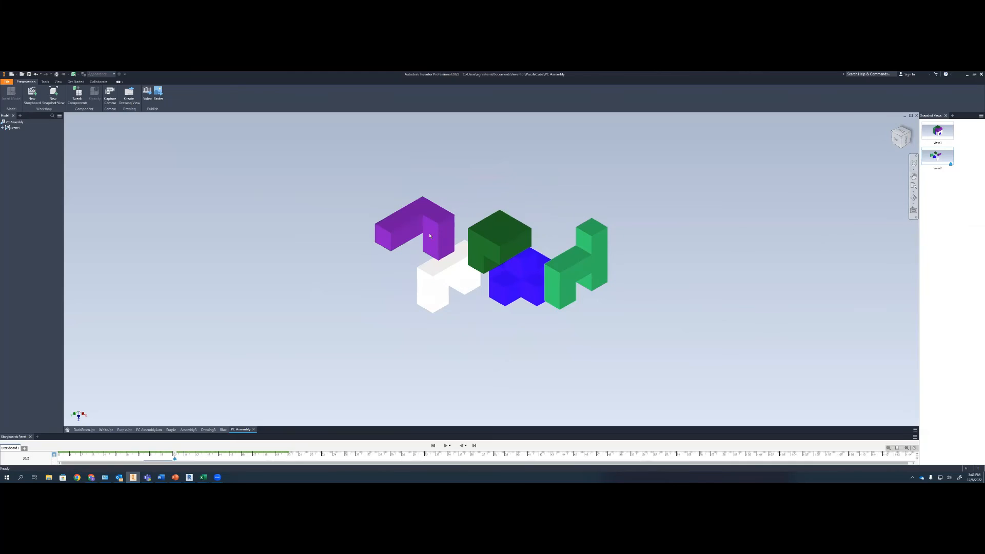